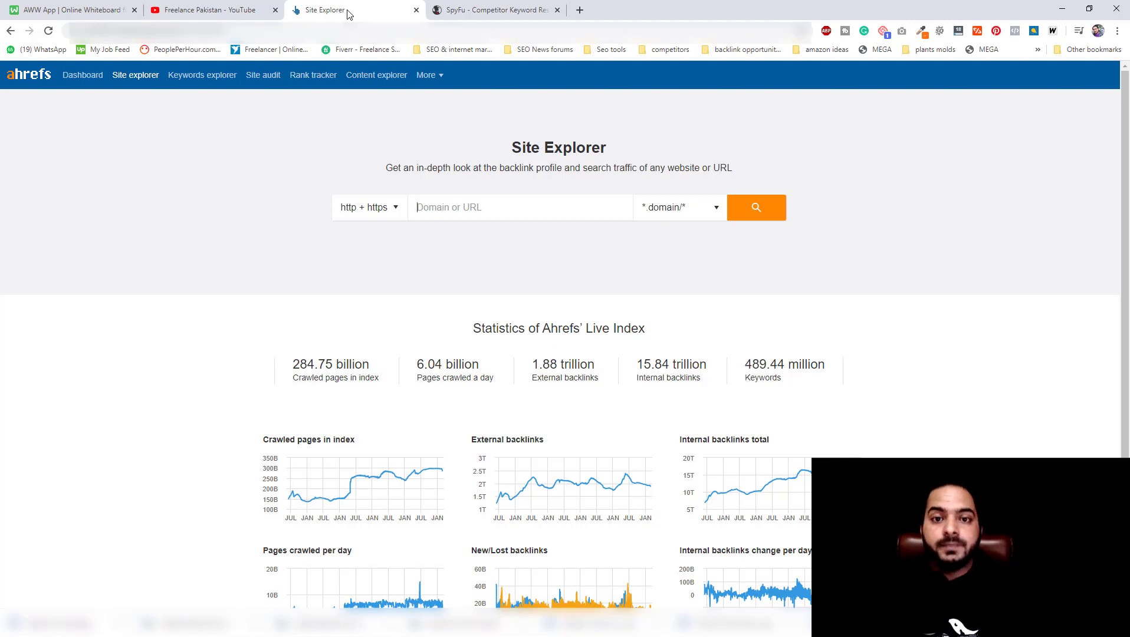
Search Google in a new browser tab for "cctv installers in la".
click(579, 10)
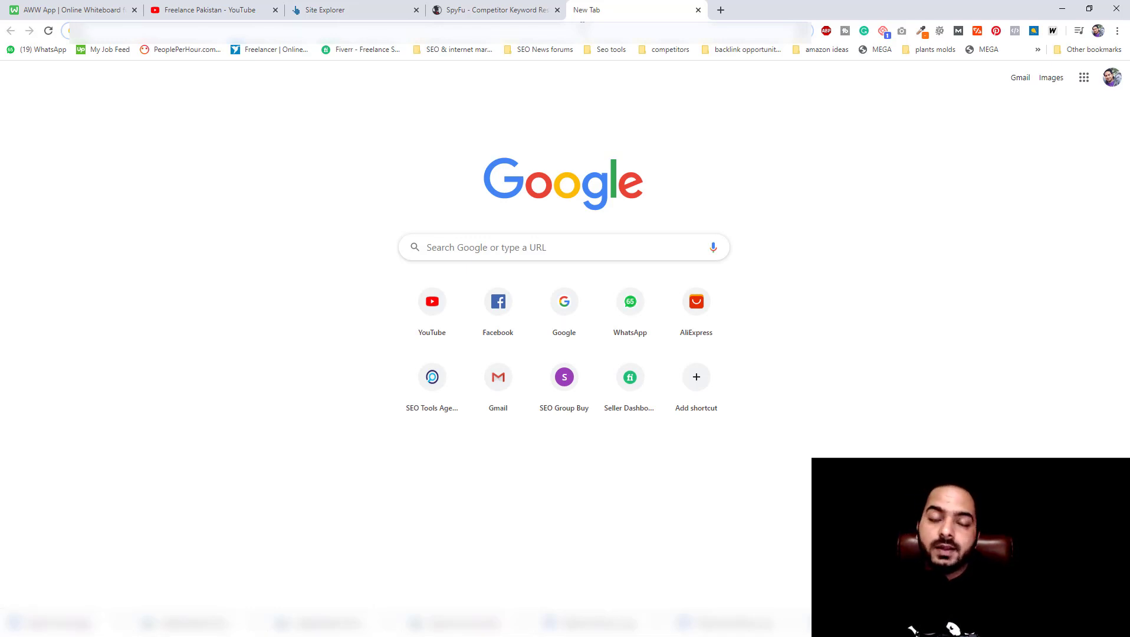
text(cctv)
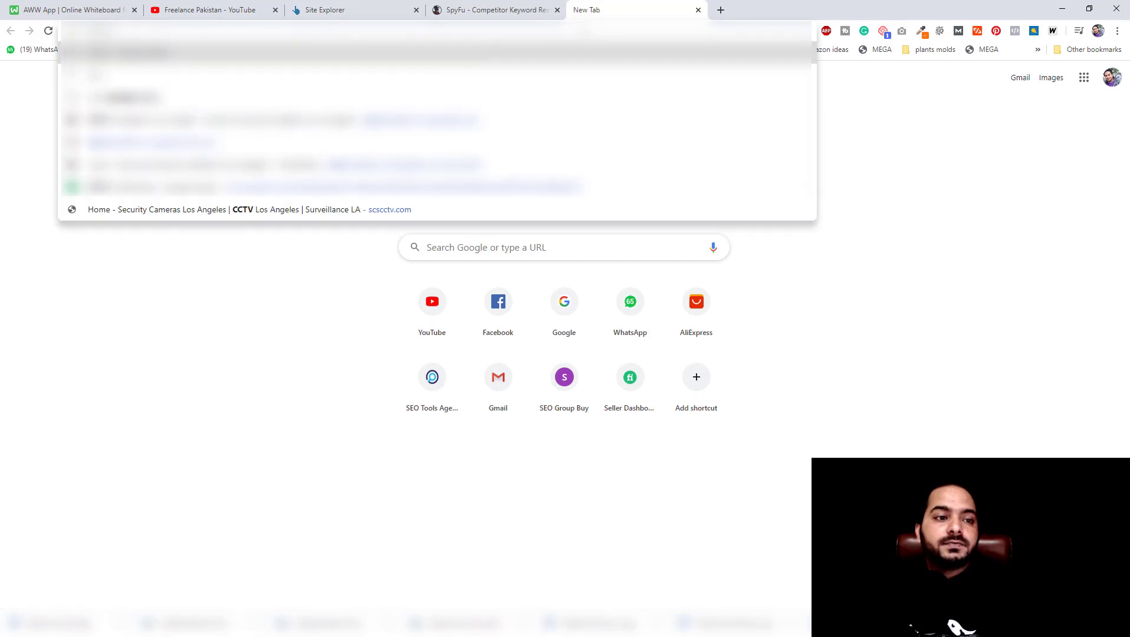
text( installers in la)
key(Return)
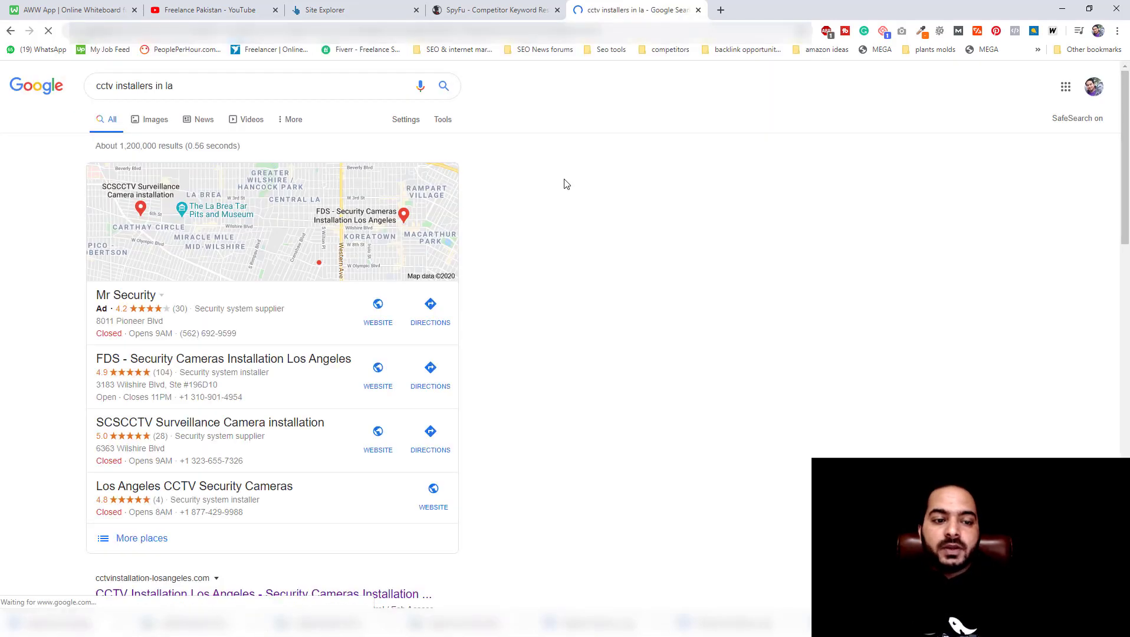
scroll(211, 109, down, 2)
scroll(204, 124, up, 2)
drag(175, 86, 84, 90)
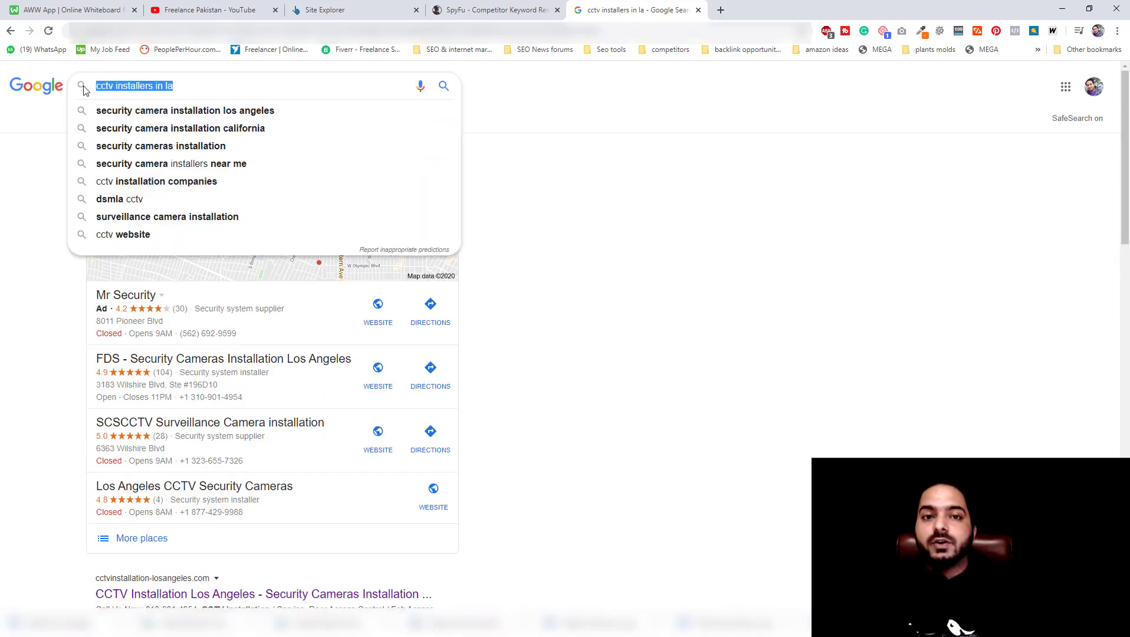
click(554, 169)
scroll(603, 188, down, 5)
scroll(602, 188, down, 5)
scroll(600, 187, up, 5)
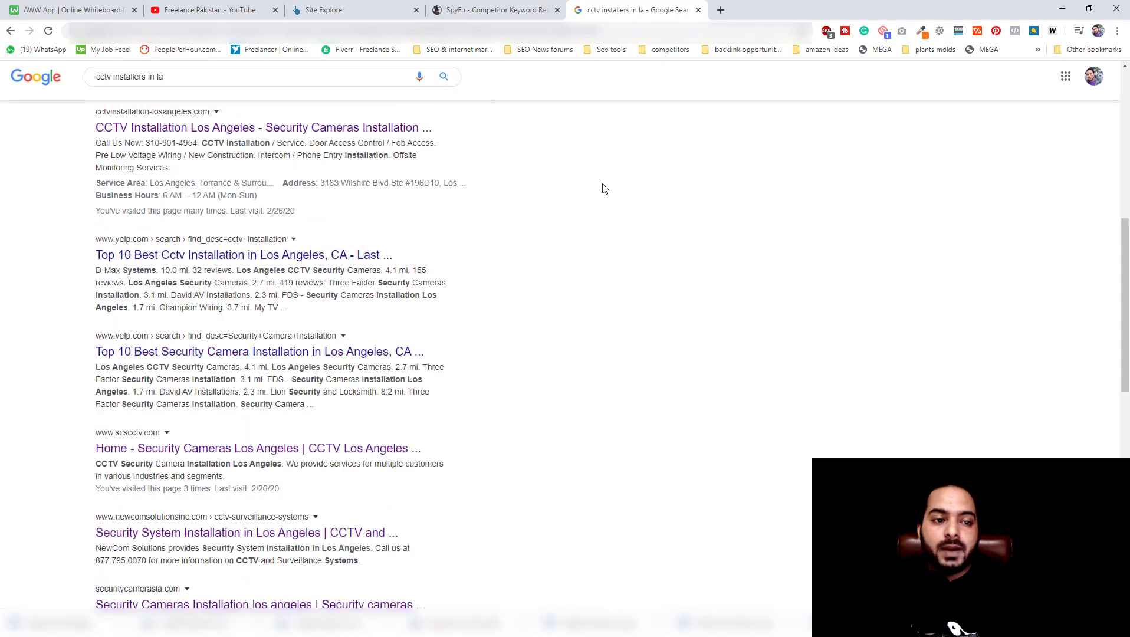
scroll(413, 208, down, 2)
scroll(361, 195, down, 4)
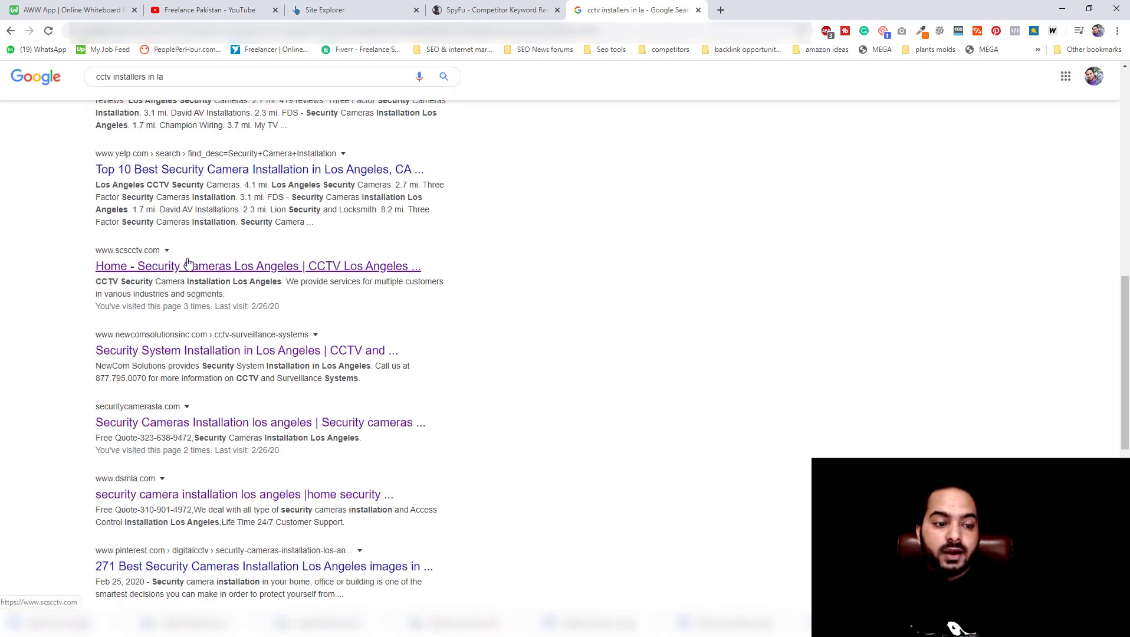
scroll(187, 266, down, 1)
scroll(188, 263, down, 3)
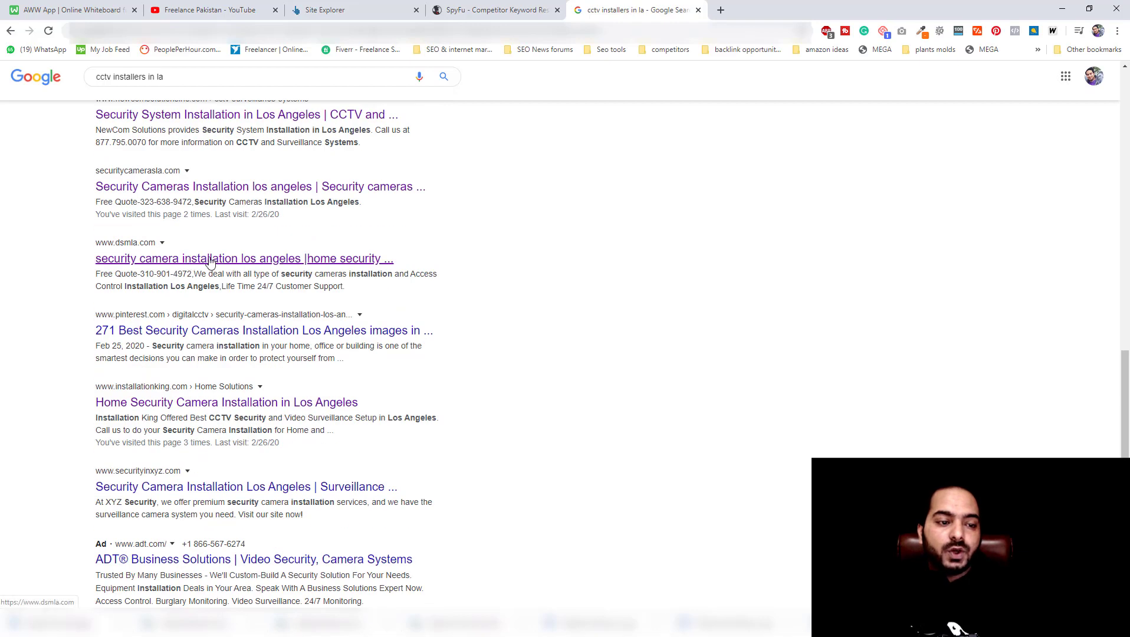
ctrl+click(221, 259)
key(ctrl+Tab)
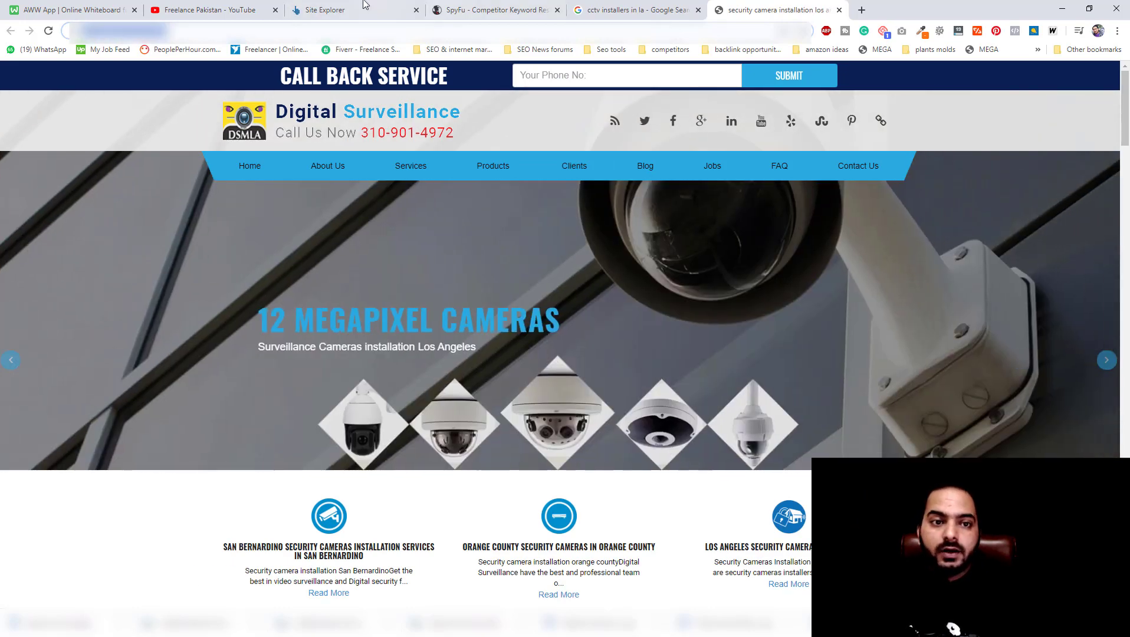
click(364, 5)
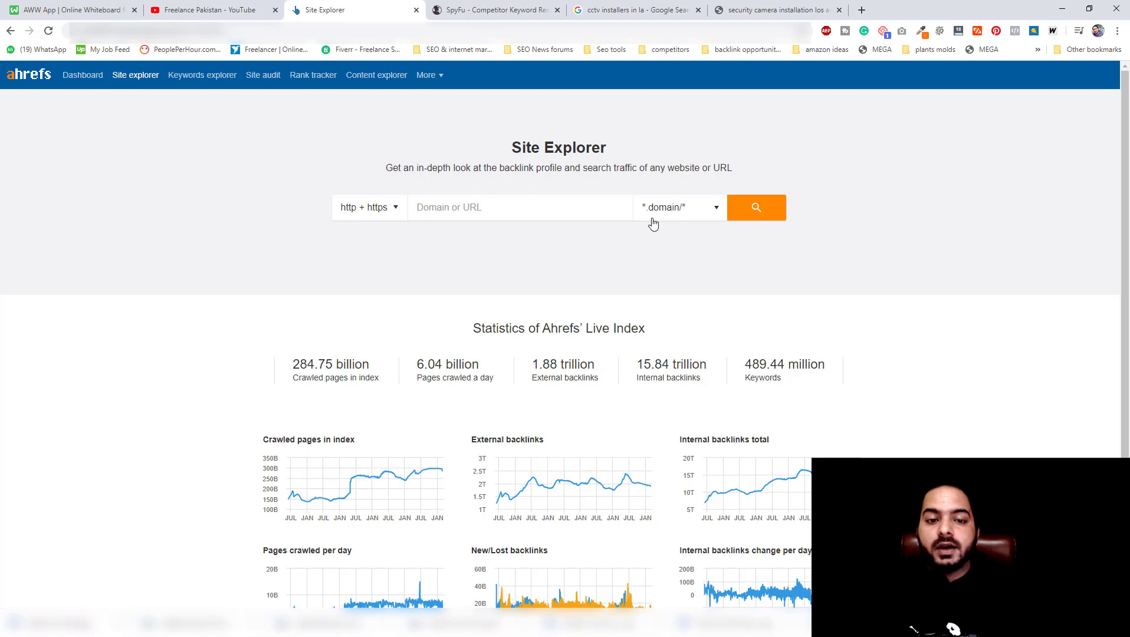
text(https://www.dsmla.com/)
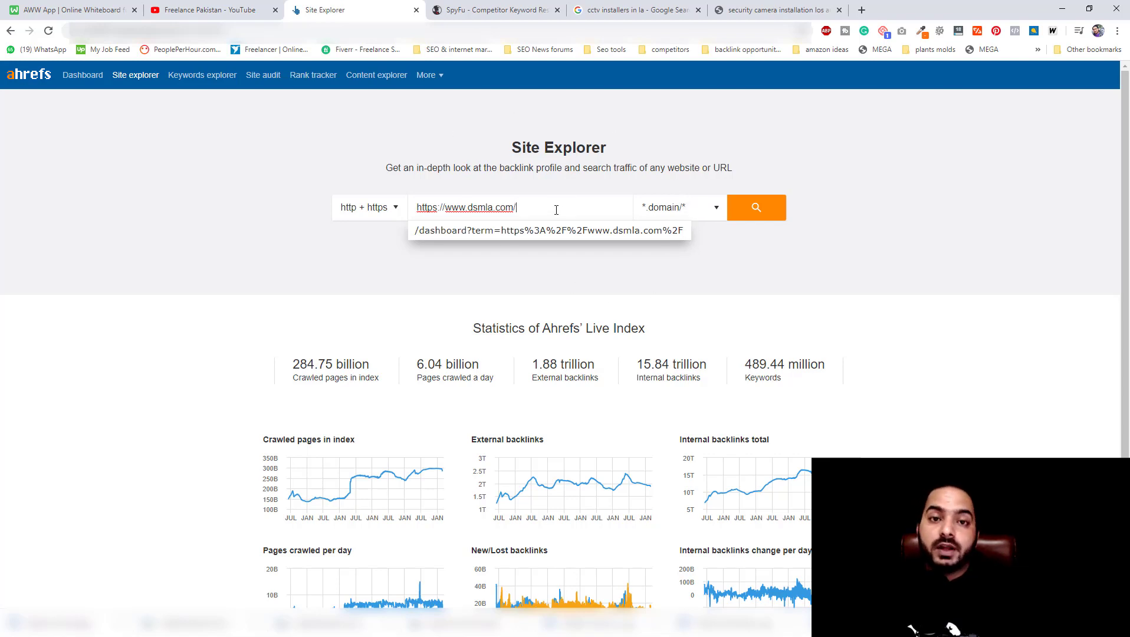
click(757, 209)
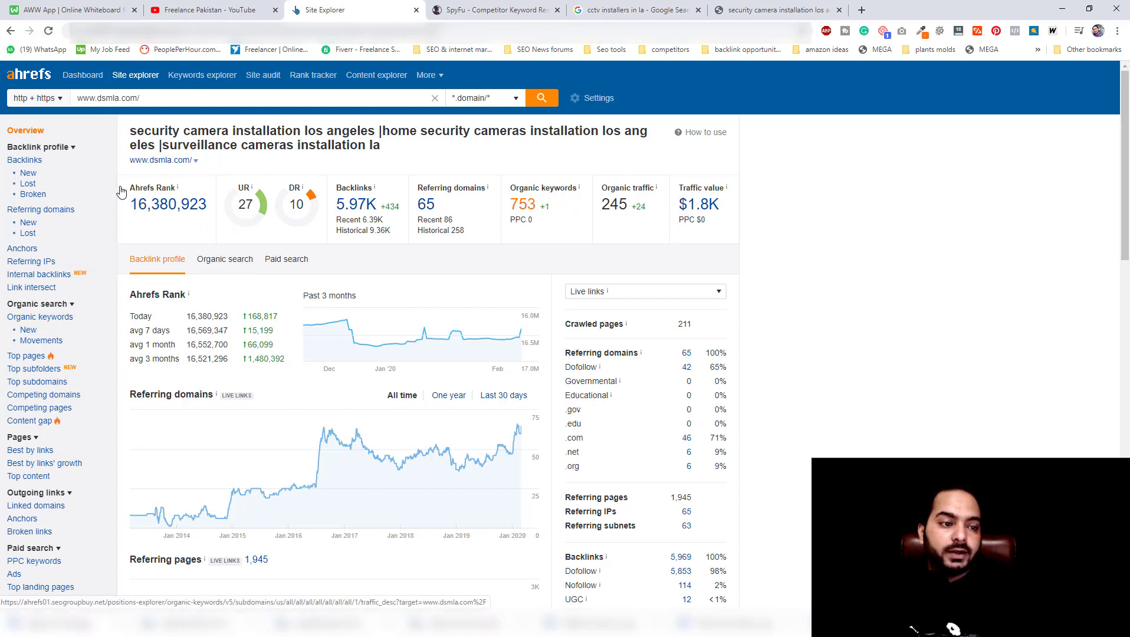
click(42, 319)
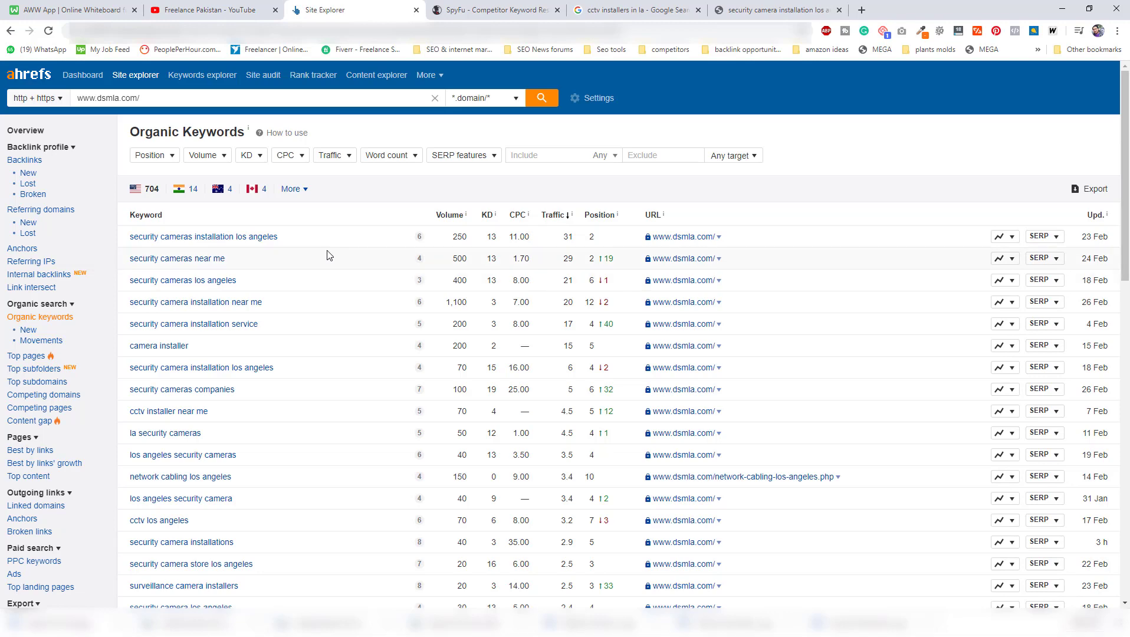
Search Google in a new tab for the keyword "security cameras installation los angeles" and check where dsmla.com ranks.
drag(279, 237, 127, 237)
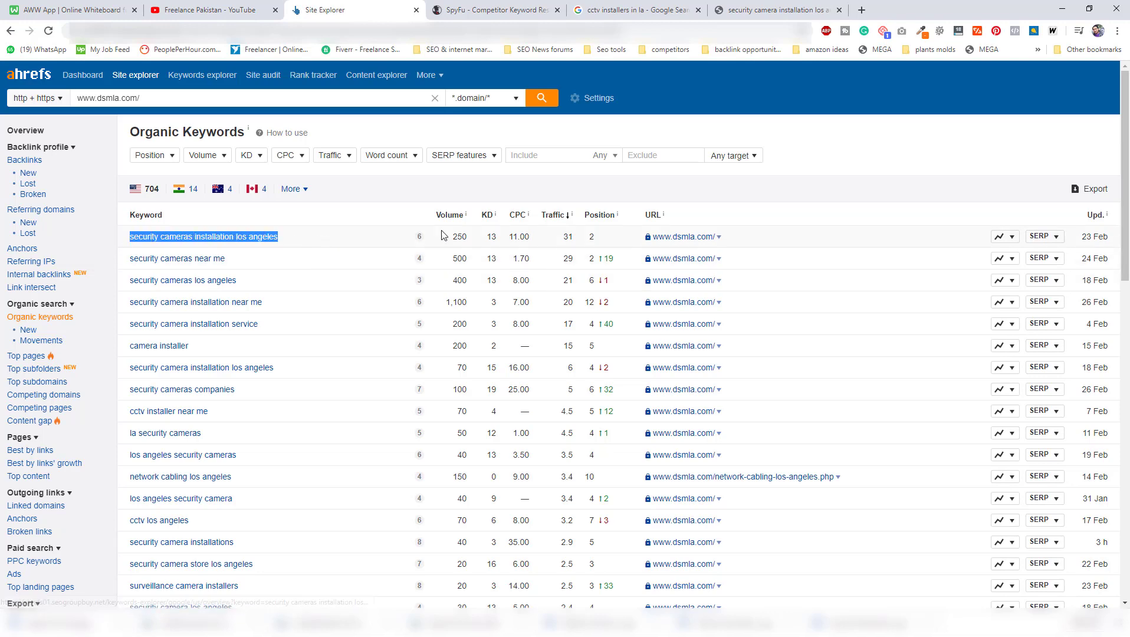
click(862, 10)
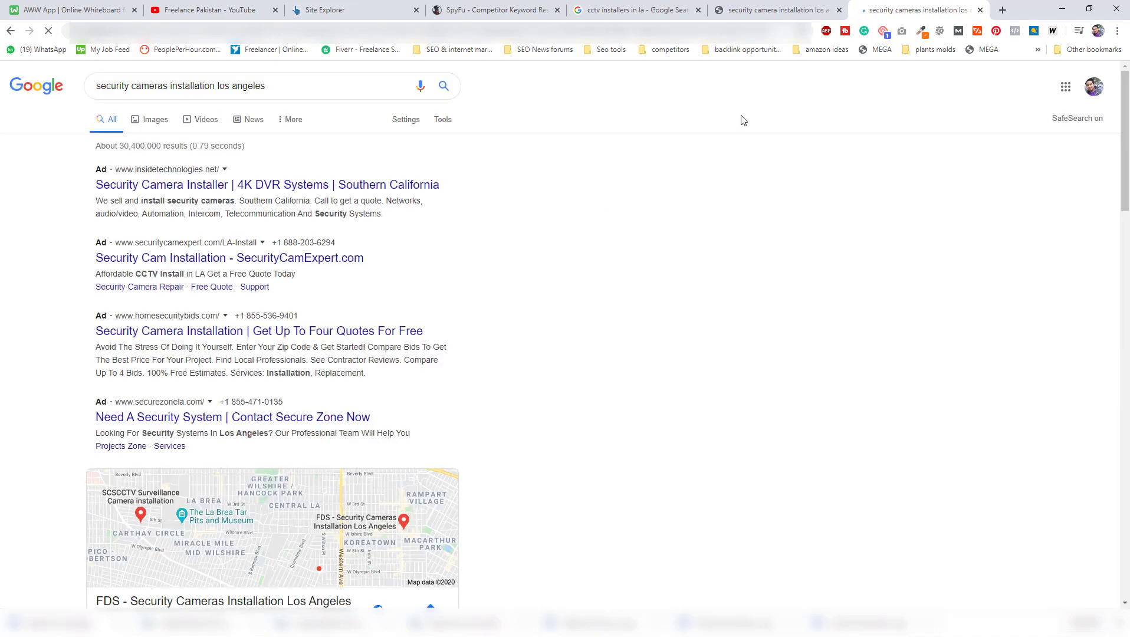
scroll(482, 217, down, 8)
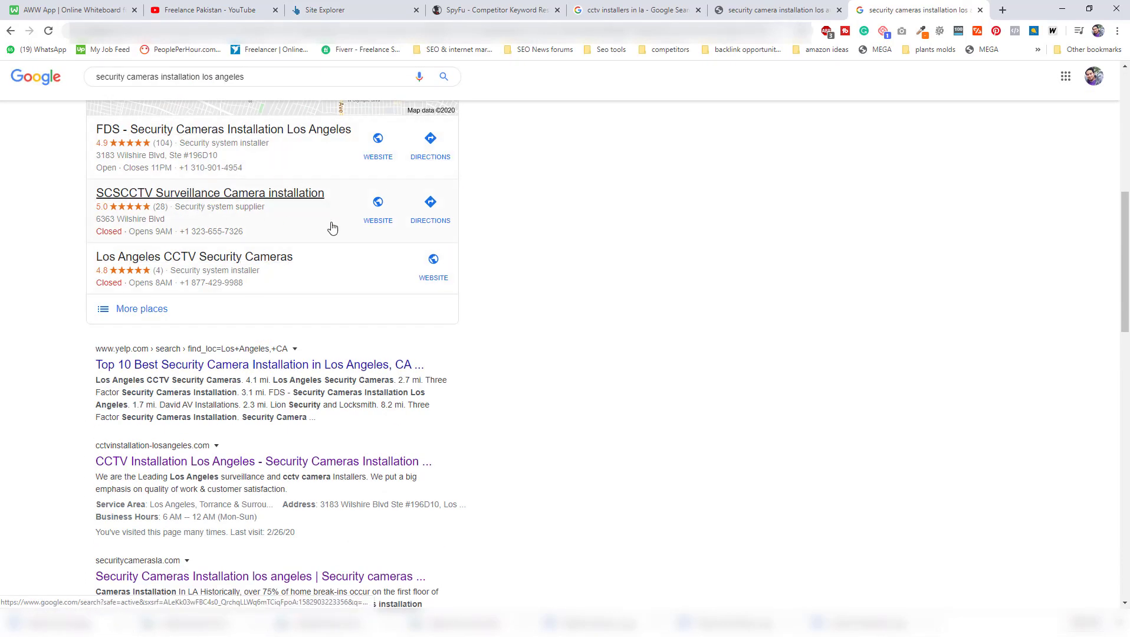
scroll(470, 207, down, 2)
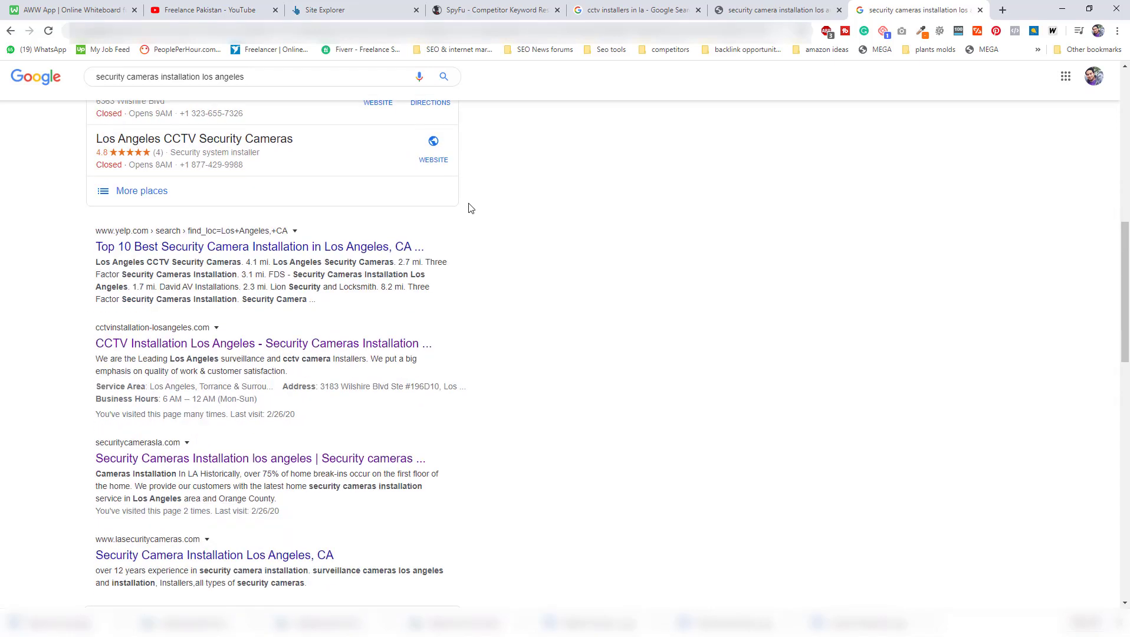
scroll(470, 208, down, 4)
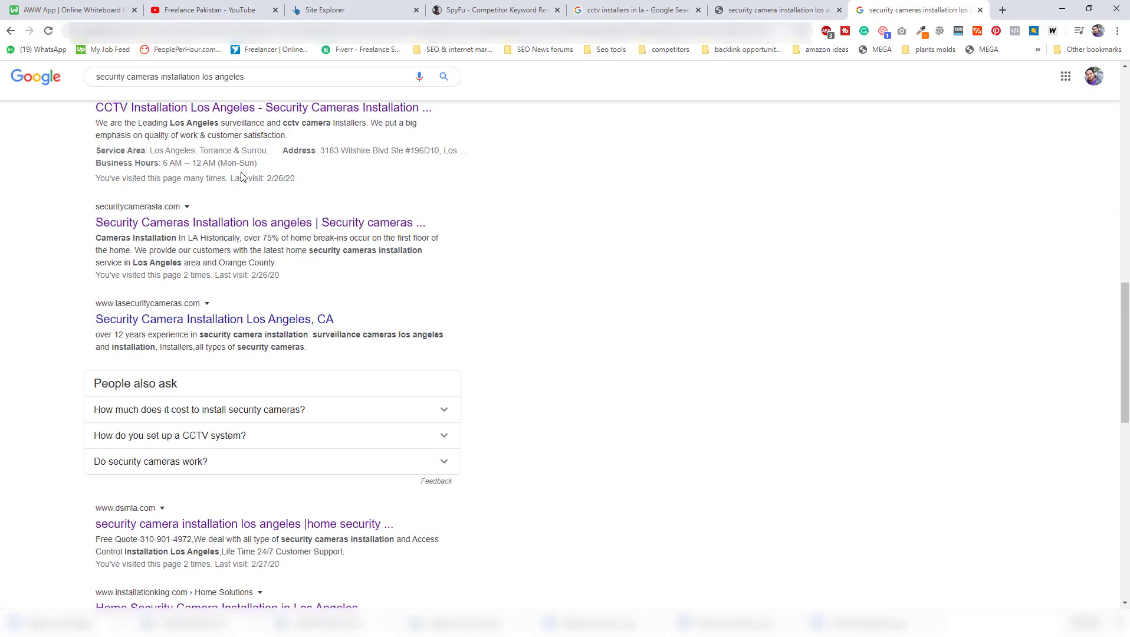
scroll(240, 176, up, 2)
scroll(307, 202, down, 3)
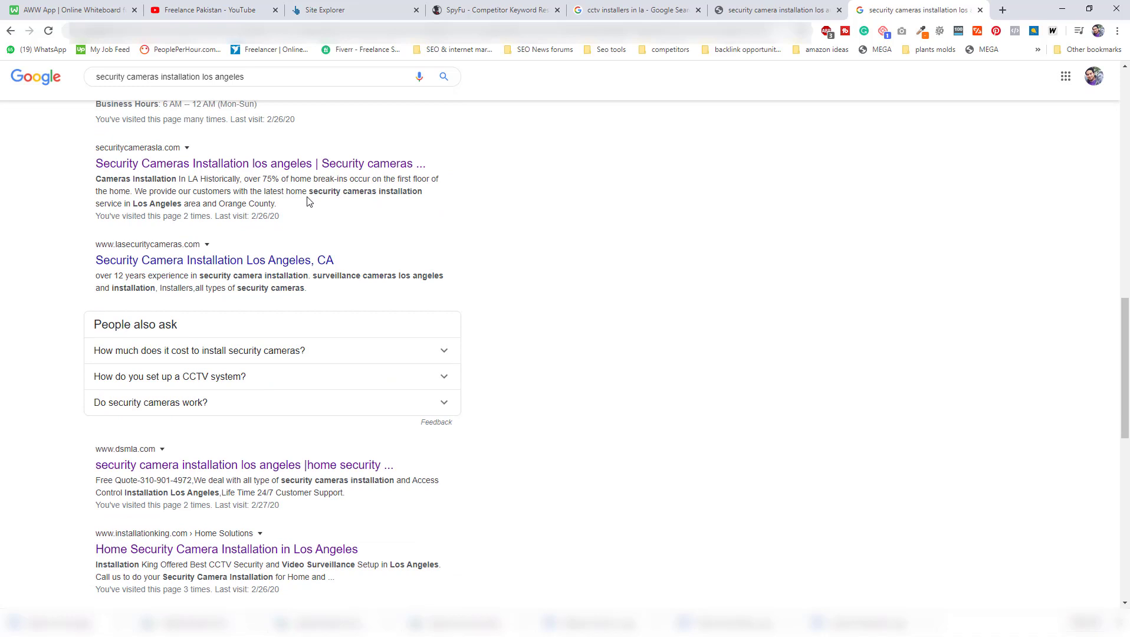
scroll(306, 202, up, 1)
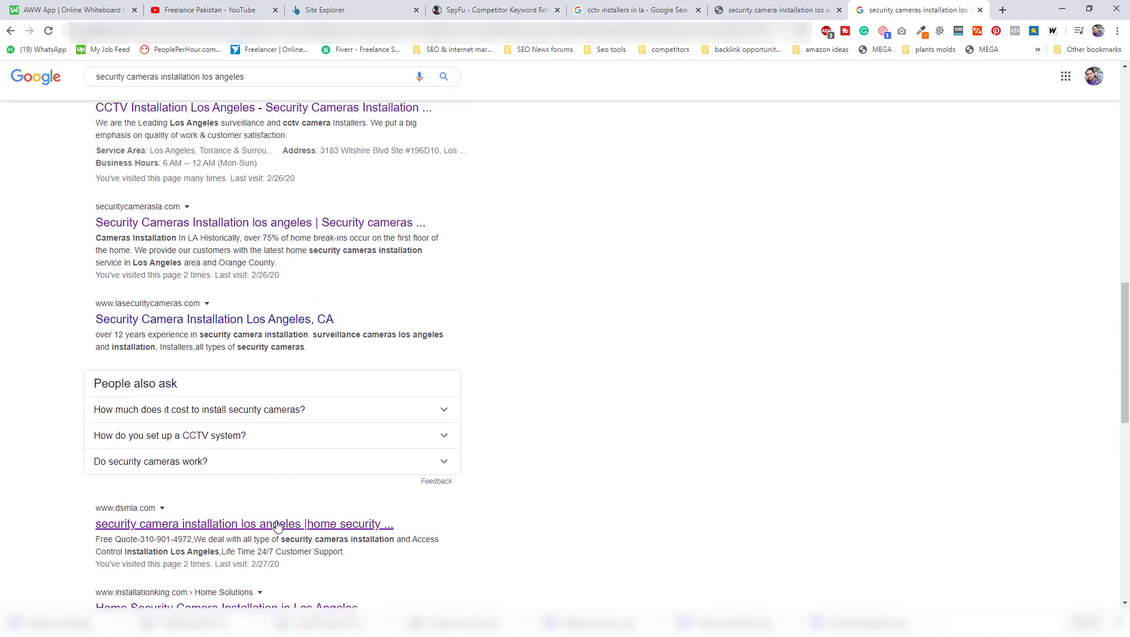
Return to the Ahrefs organic keywords report, limit it to positions up to 20, and review the keyword list.
click(328, 10)
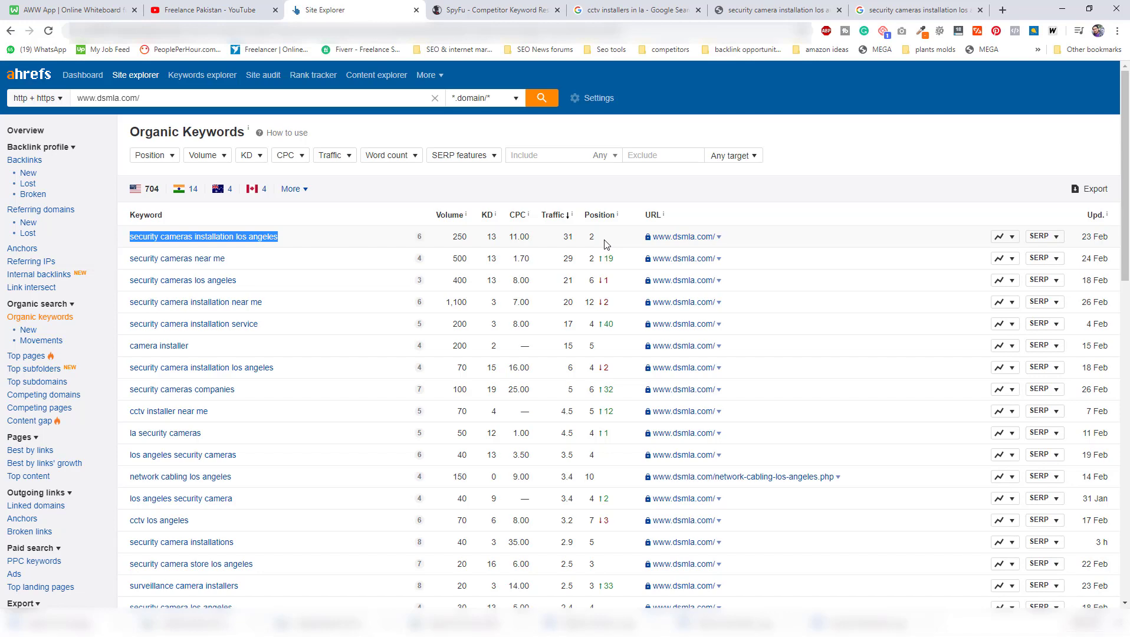
scroll(396, 310, down, 2)
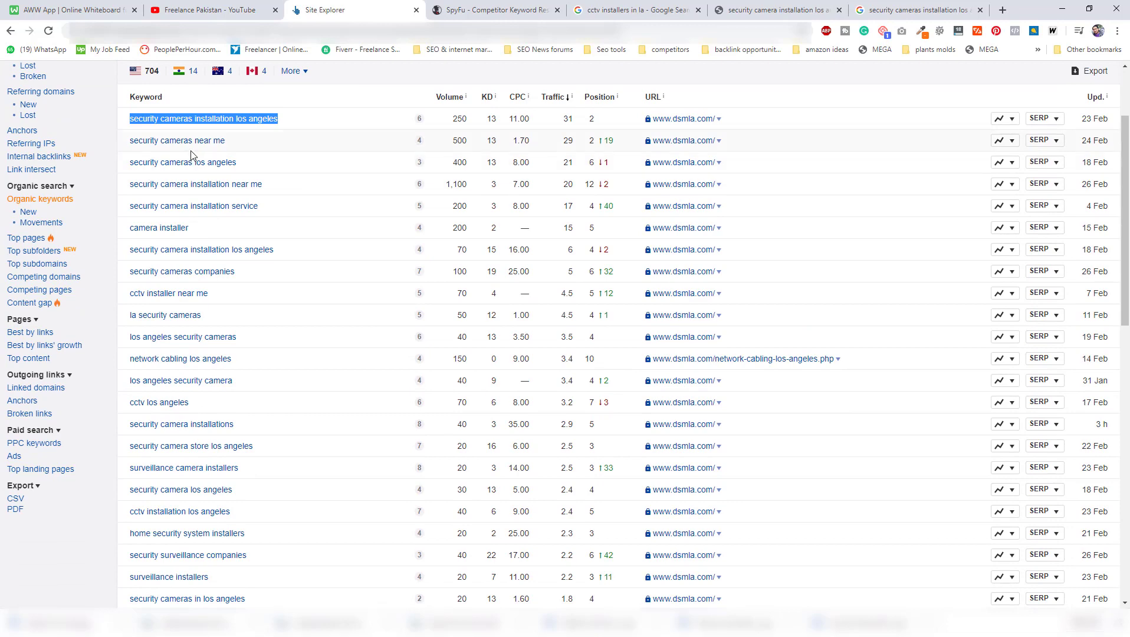
scroll(216, 242, down, 2)
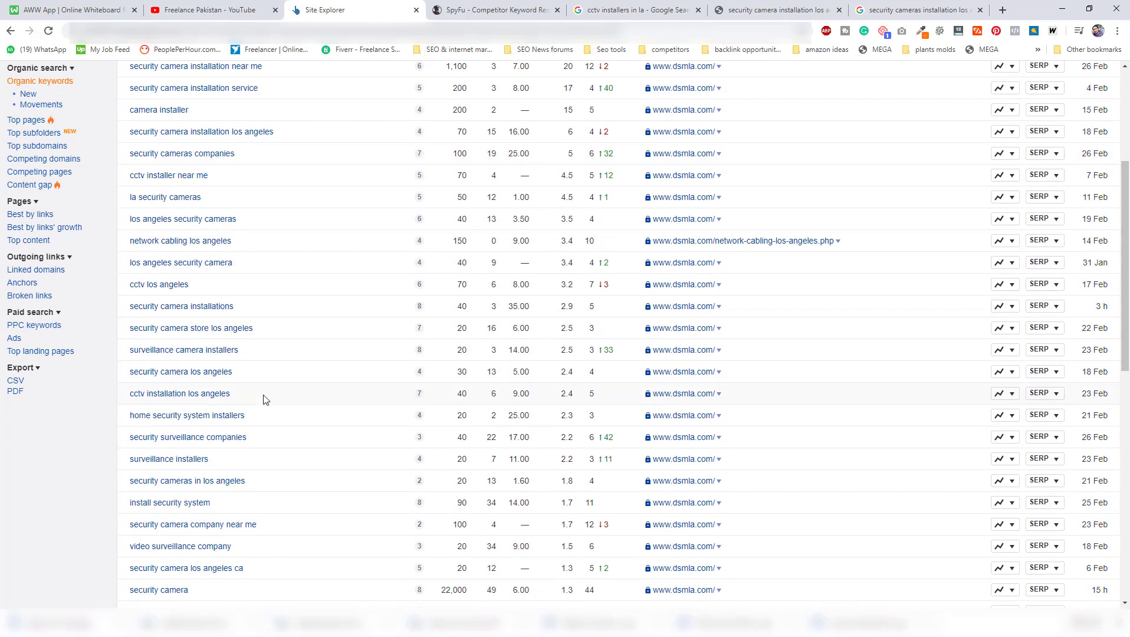
scroll(265, 396, up, 3)
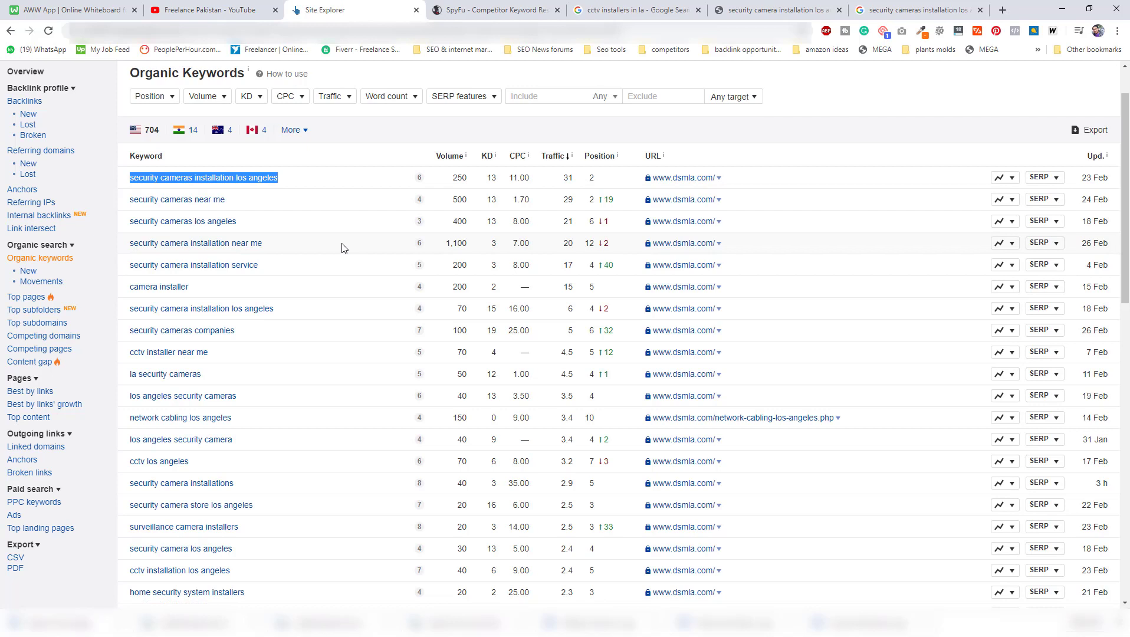
click(158, 101)
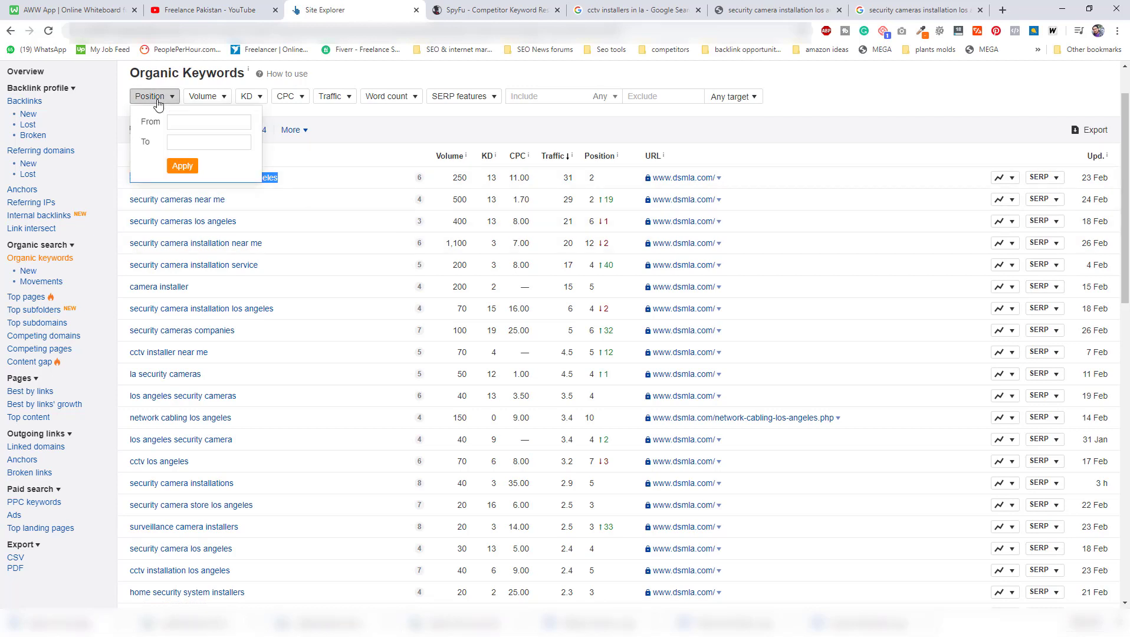
click(190, 141)
text(20)
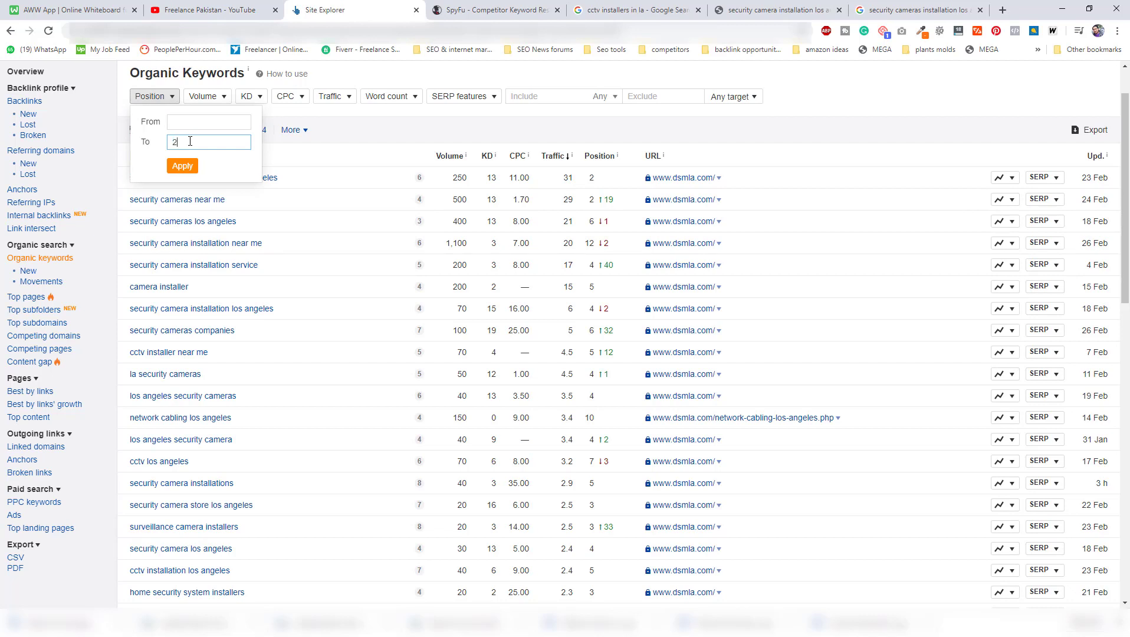
click(179, 166)
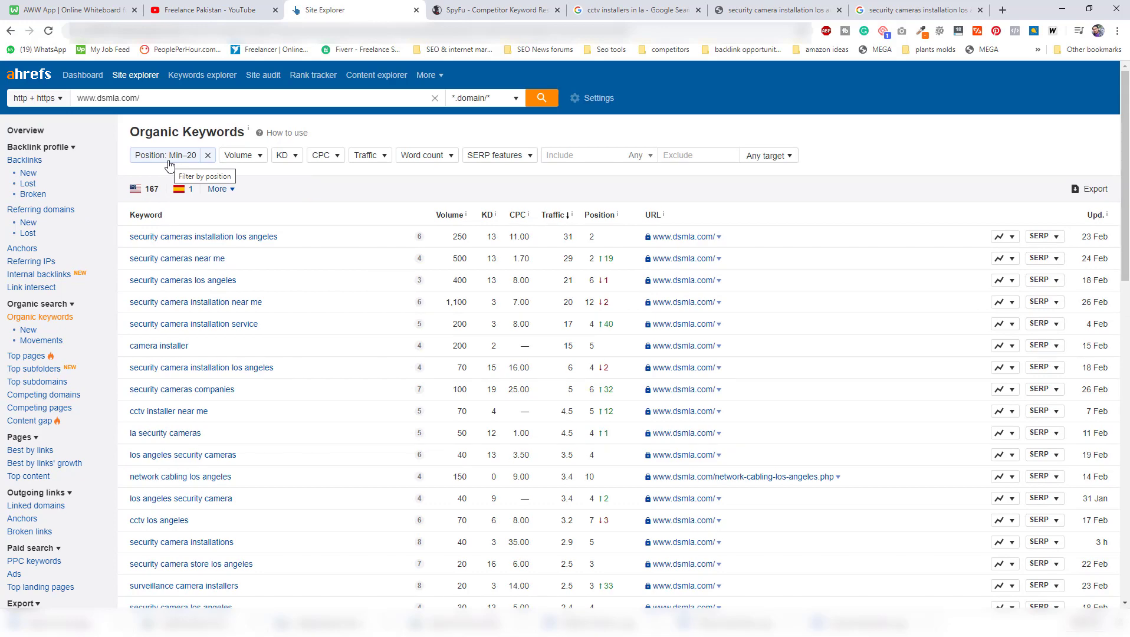
scroll(239, 289, down, 5)
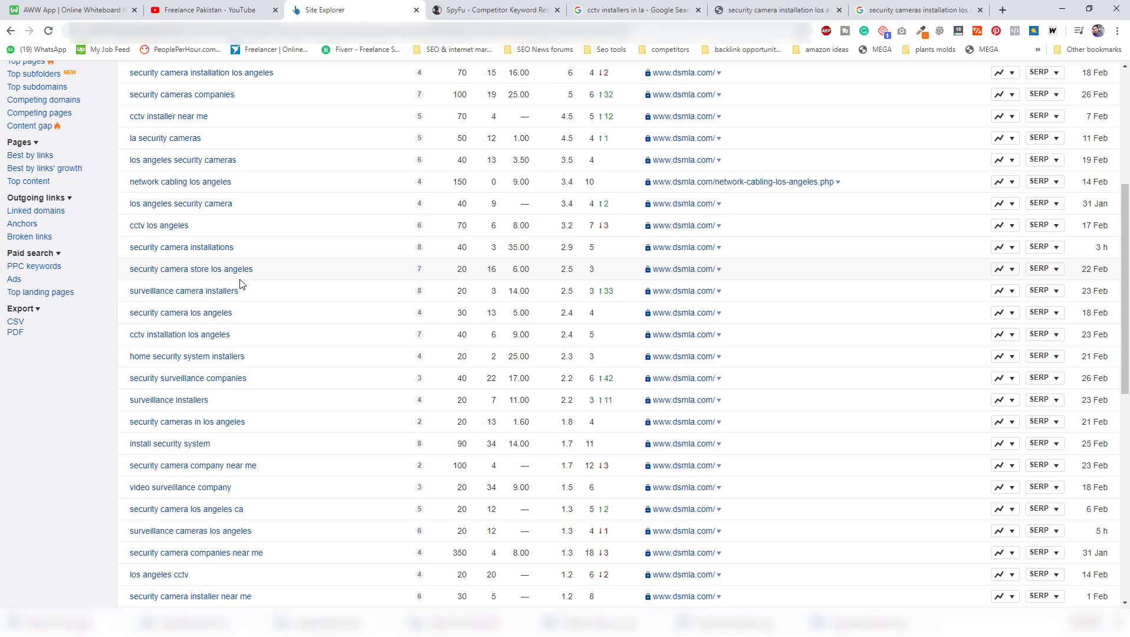
scroll(336, 350, up, 5)
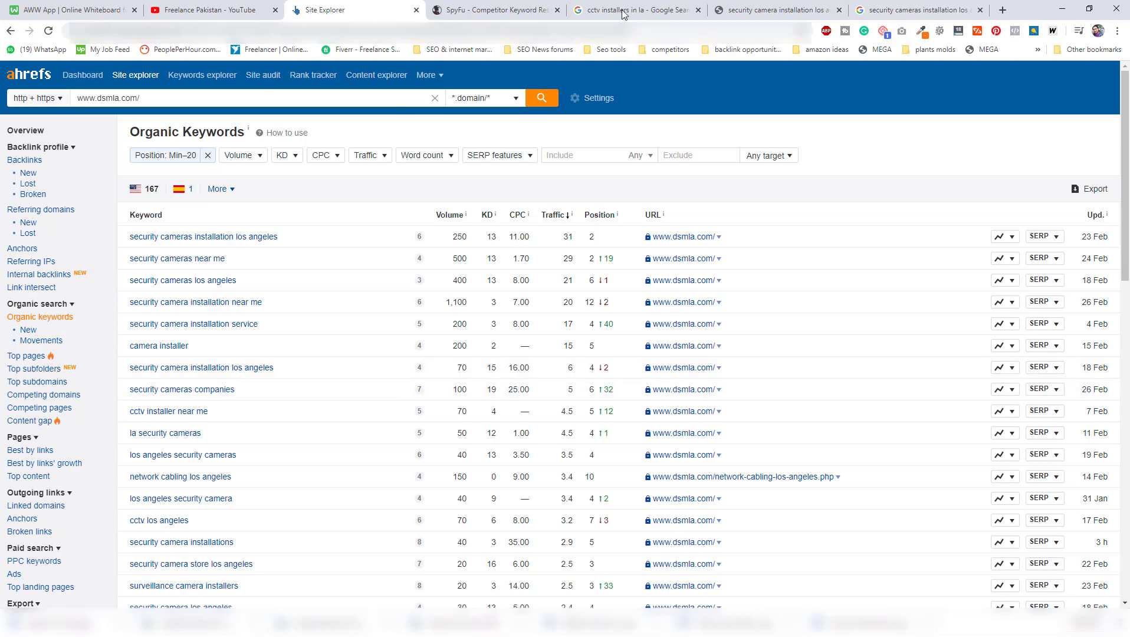
Close the dsmla.com and keyword search tabs, then return to the "cctv installers in la" results.
click(840, 10)
click(840, 10)
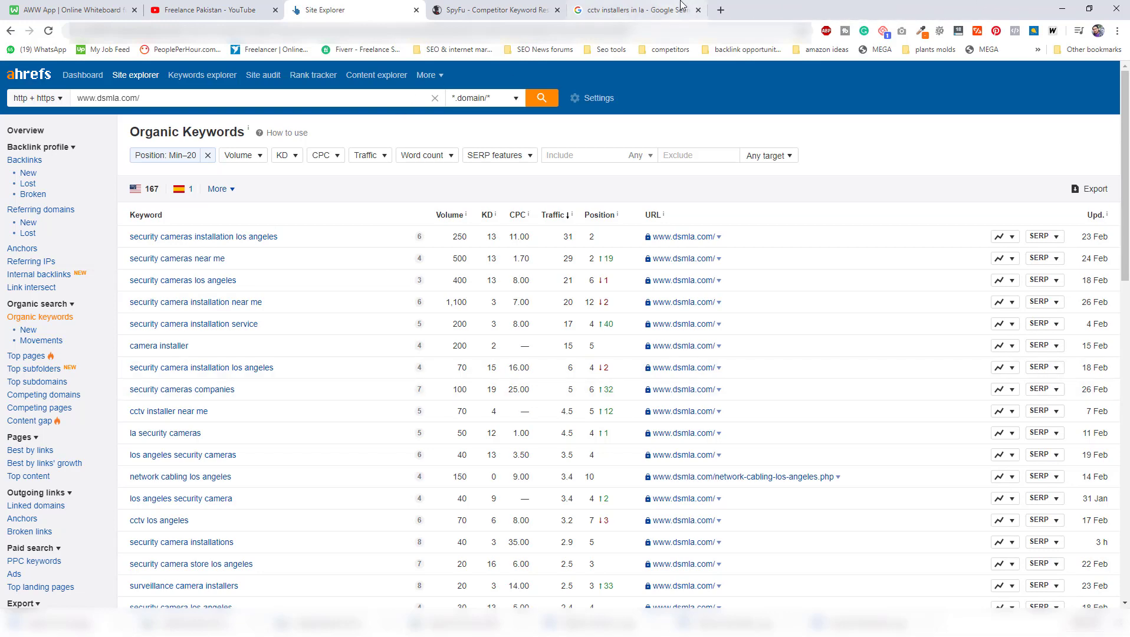
click(637, 10)
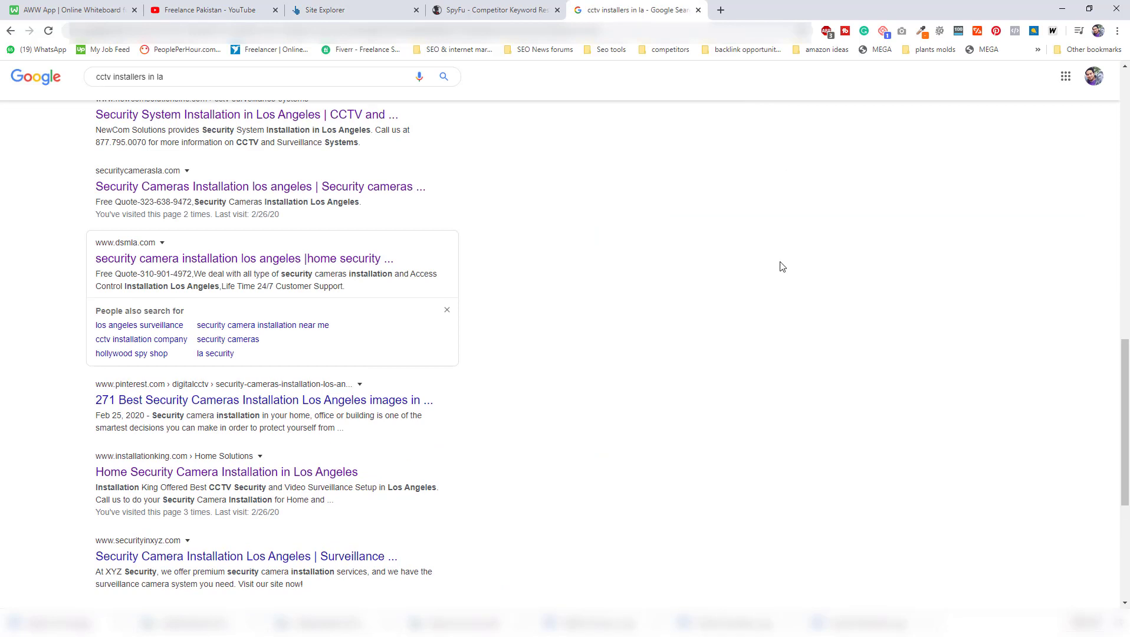
scroll(767, 269, down, 1)
Search Google for "best propane electric heater".
triple_click(296, 75)
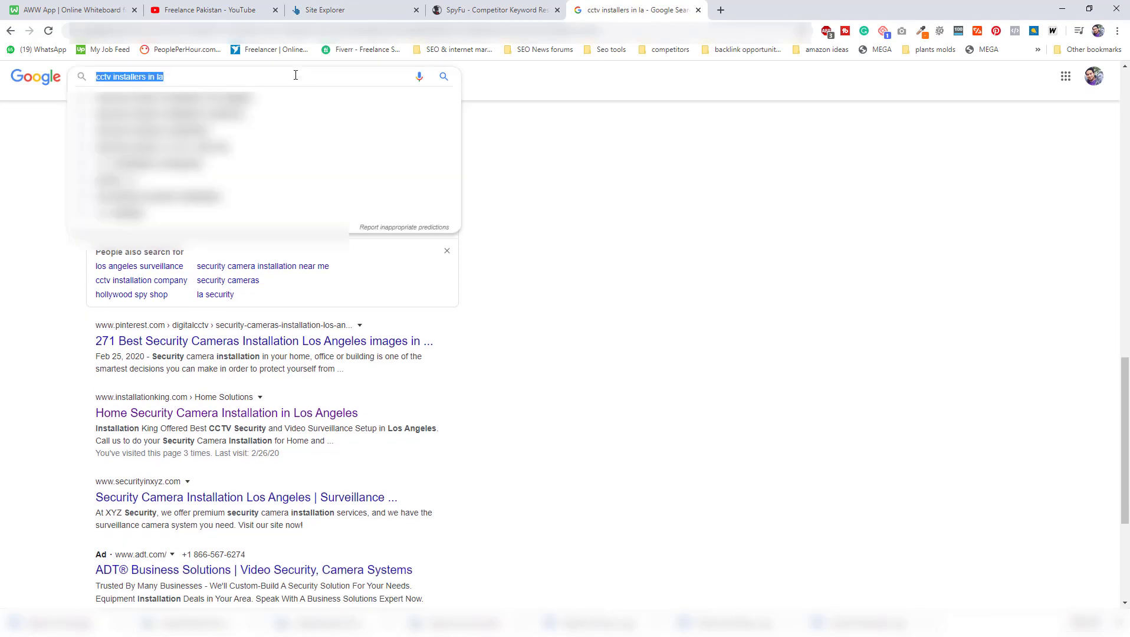
text(electric)
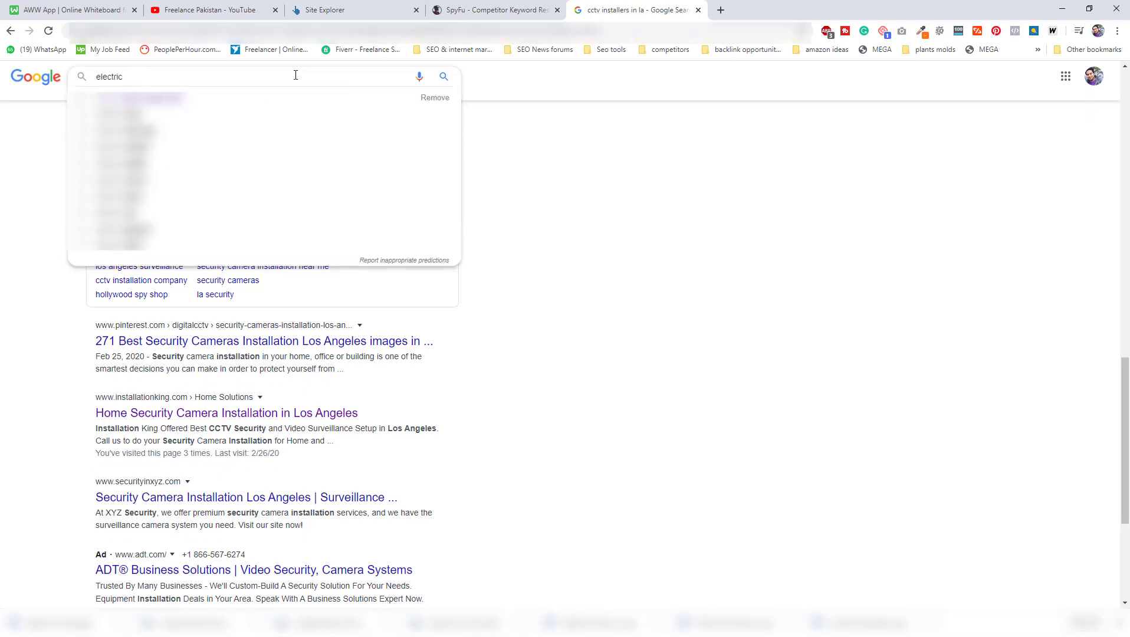
key(Home)
text(best [rp)
key(BackSpace)
key(BackSpace)
key(BackSpace)
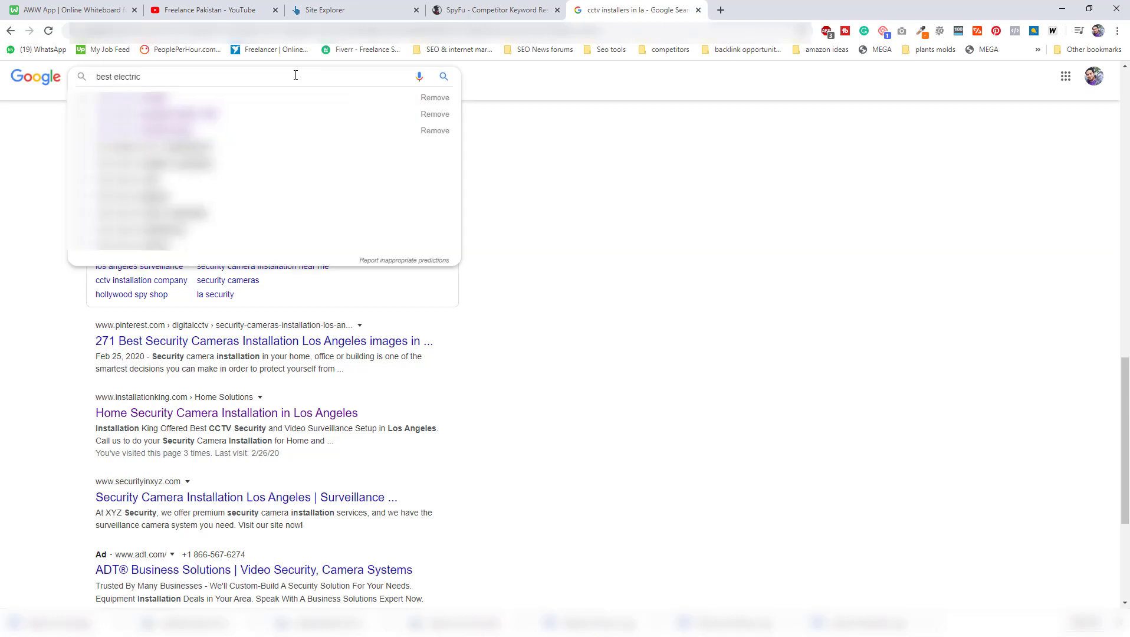
text(propane)
key(End)
text(generator)
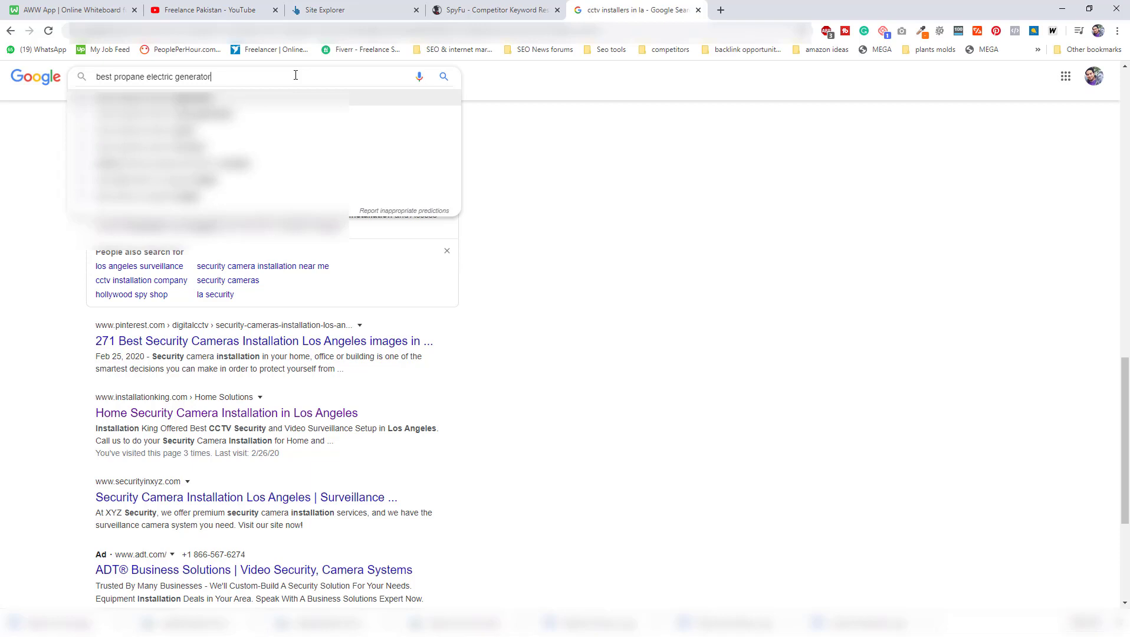
key(ctrl+BackSpace)
text(heate)
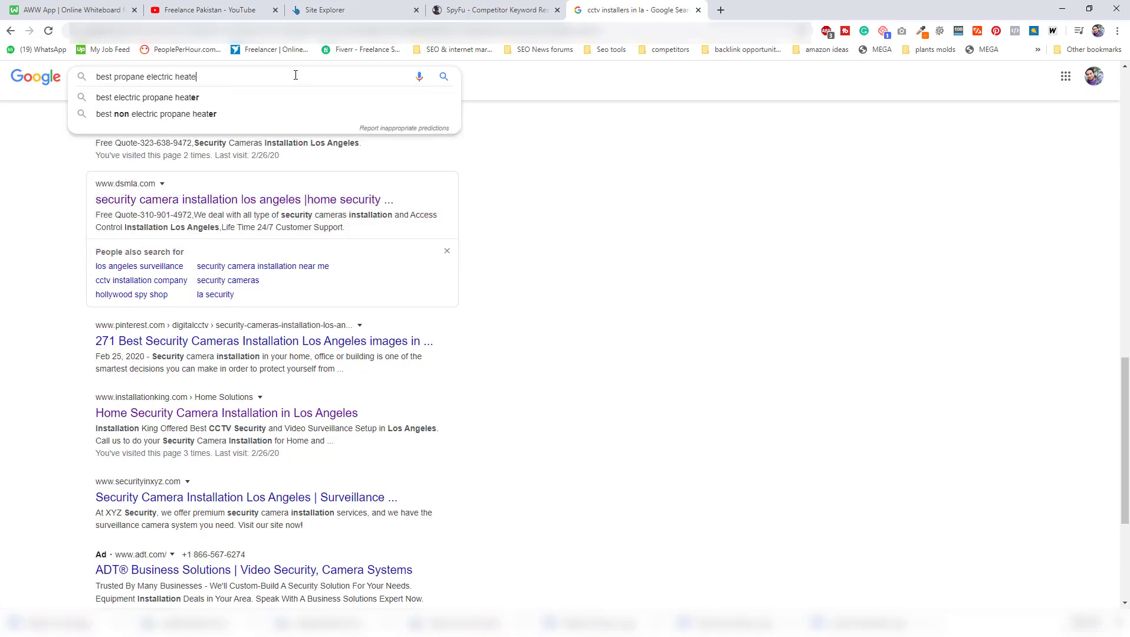
text(r)
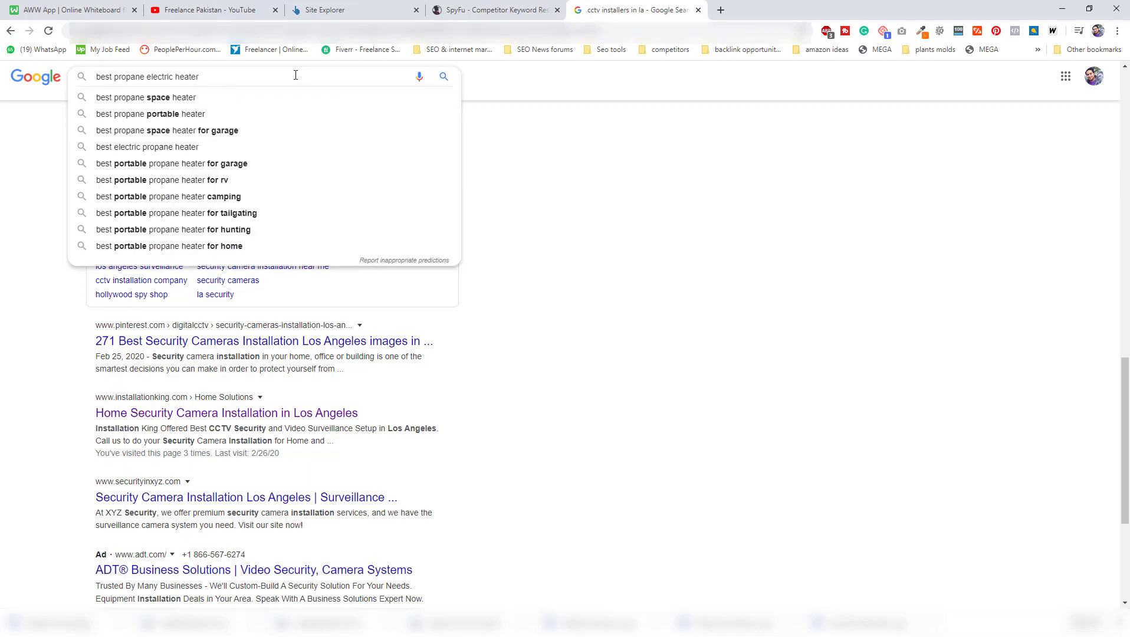
key(Return)
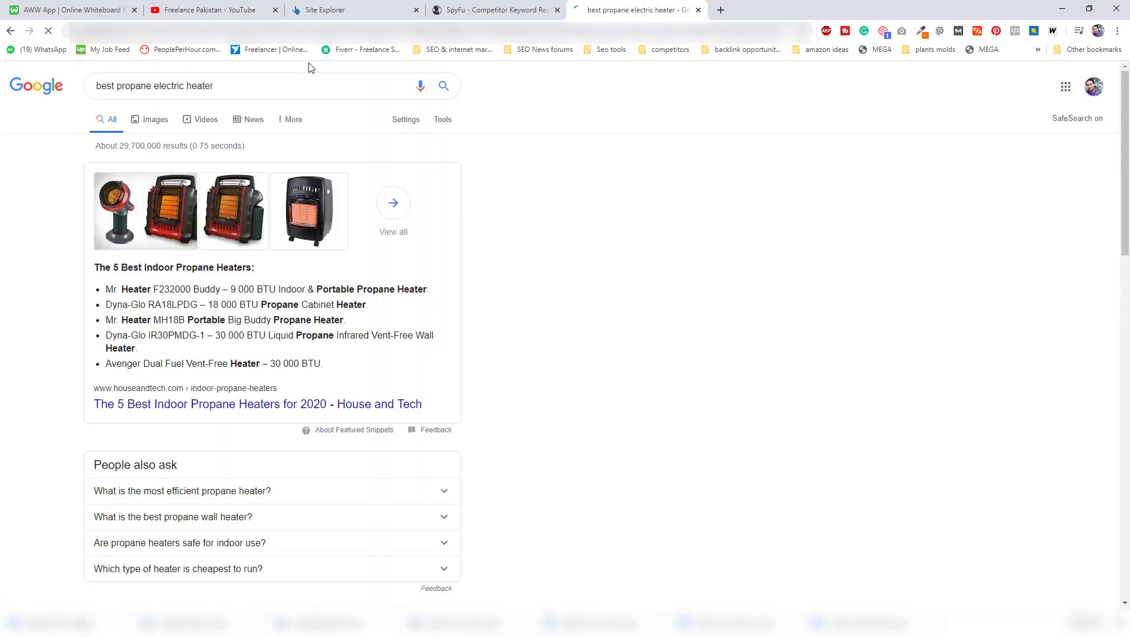
Open the House and Tech result "The 5 Best Indoor Propane Heaters for 2020" in a new tab, look through it and copy its address.
scroll(549, 192, down, 3)
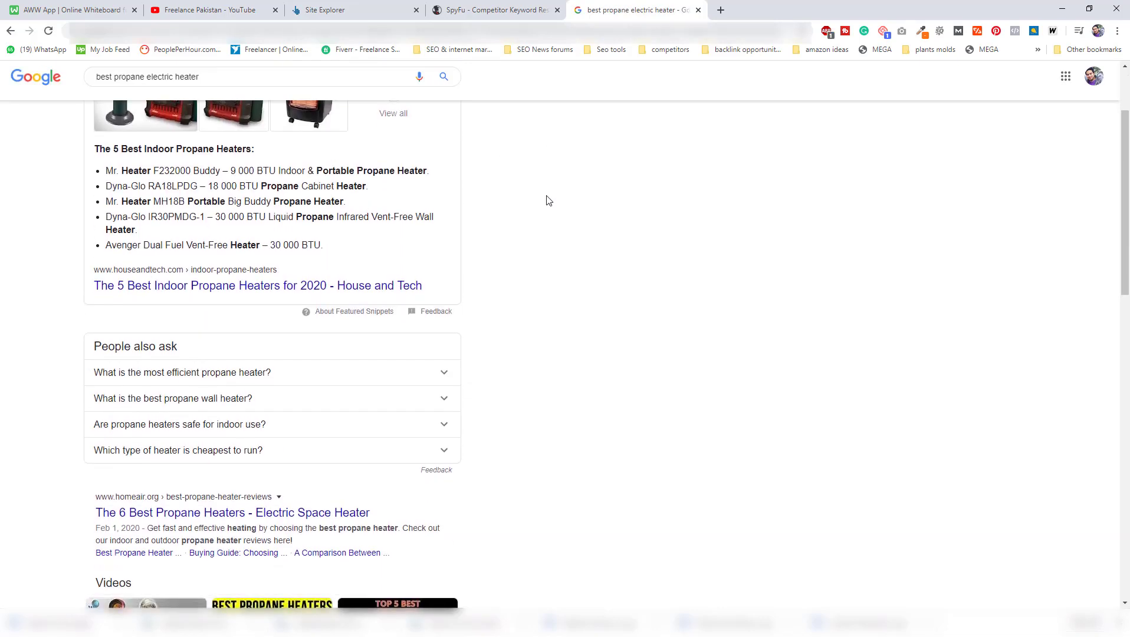
scroll(548, 199, down, 5)
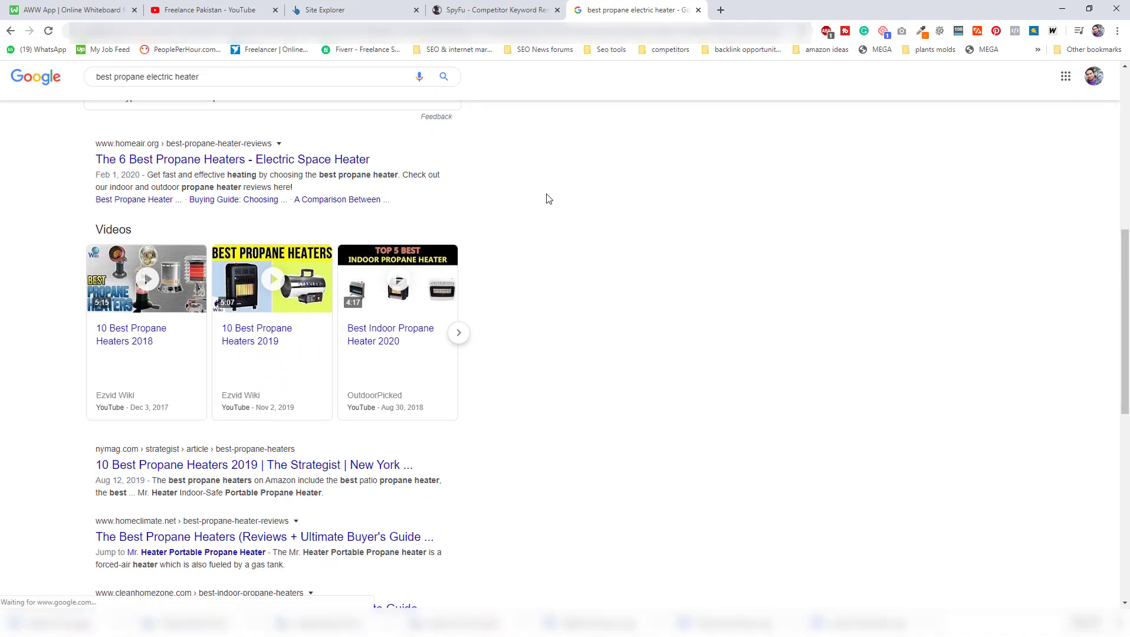
scroll(548, 199, up, 5)
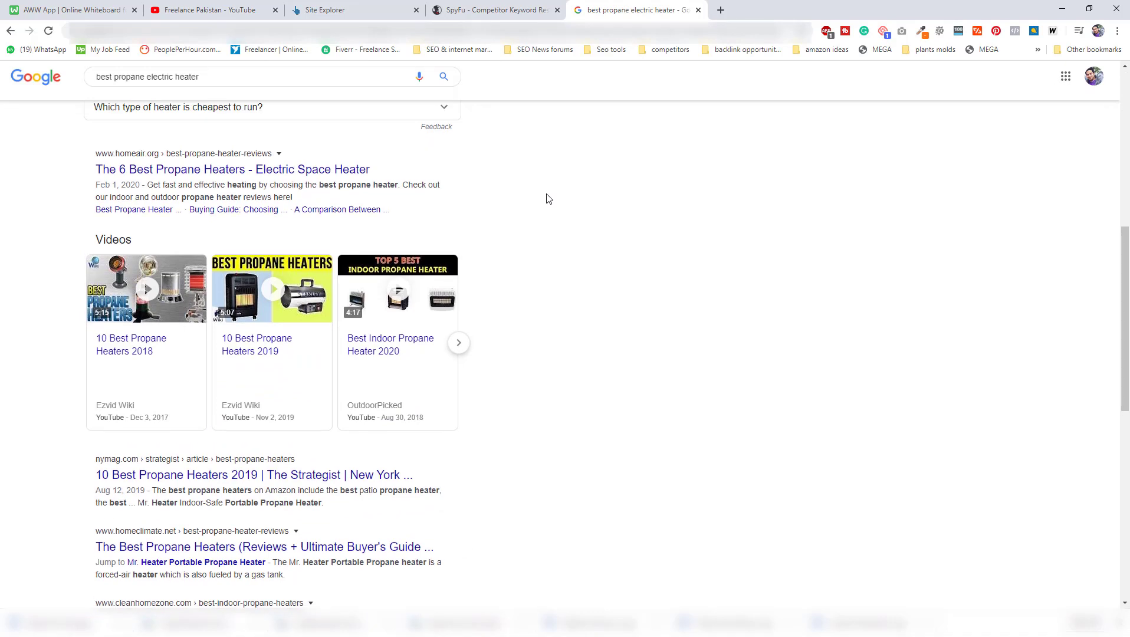
middle_click(353, 235)
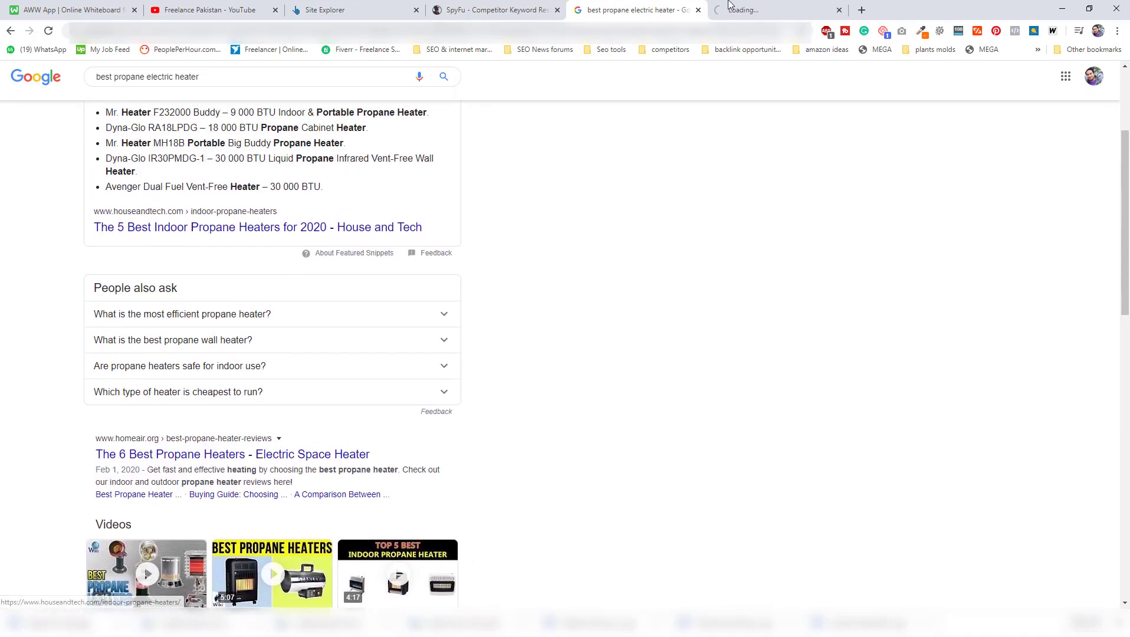
click(749, 9)
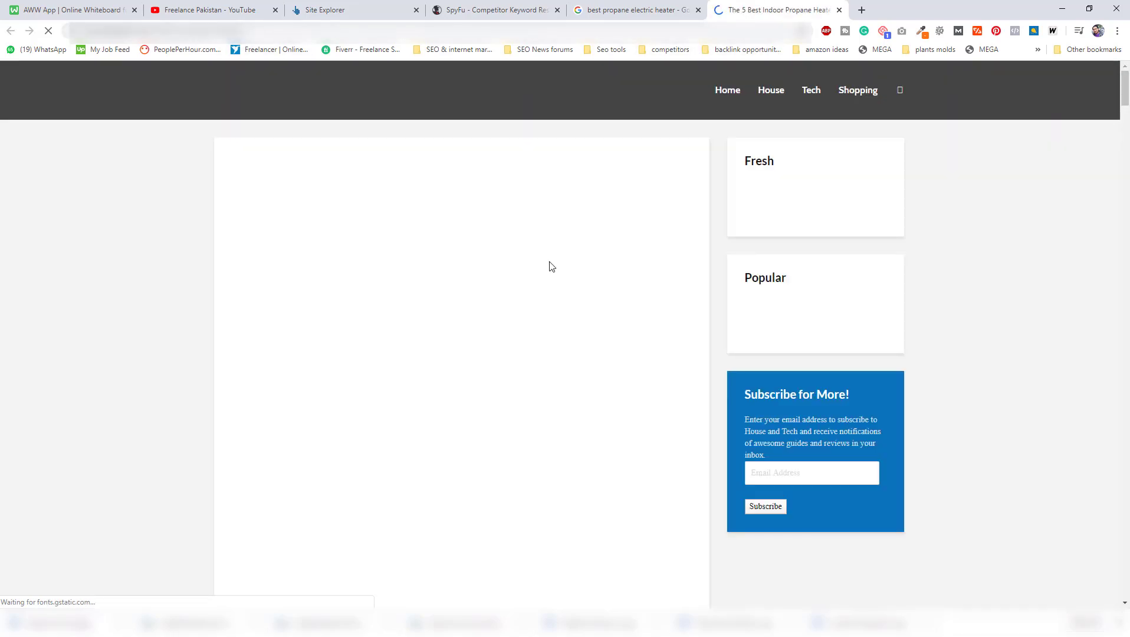
scroll(474, 261, down, 1)
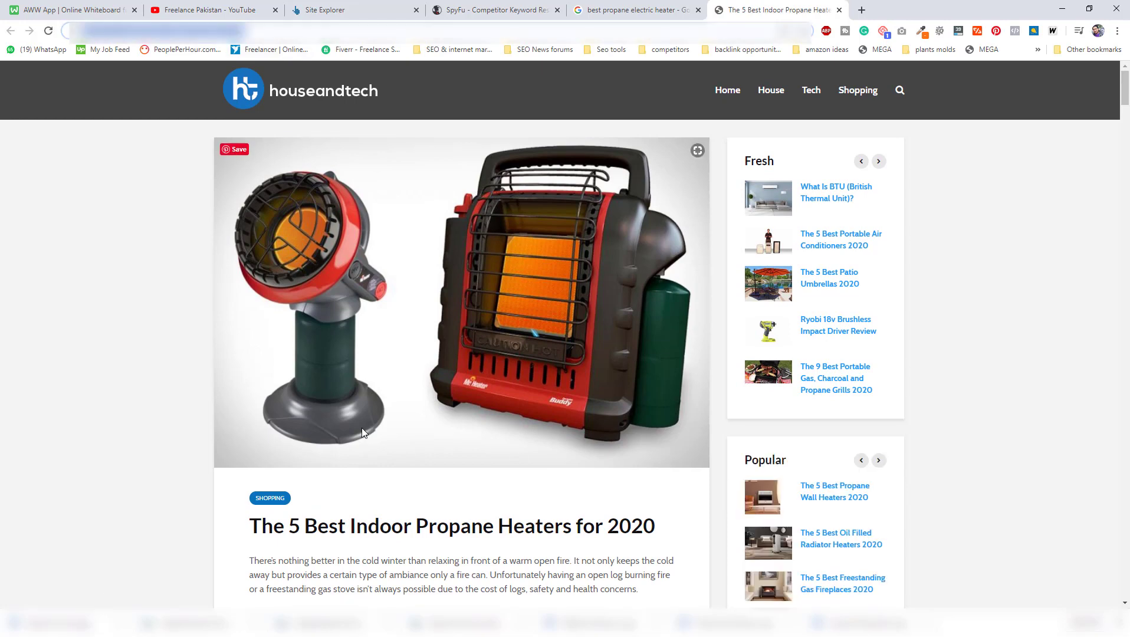
scroll(223, 367, down, 1)
scroll(223, 367, down, 2)
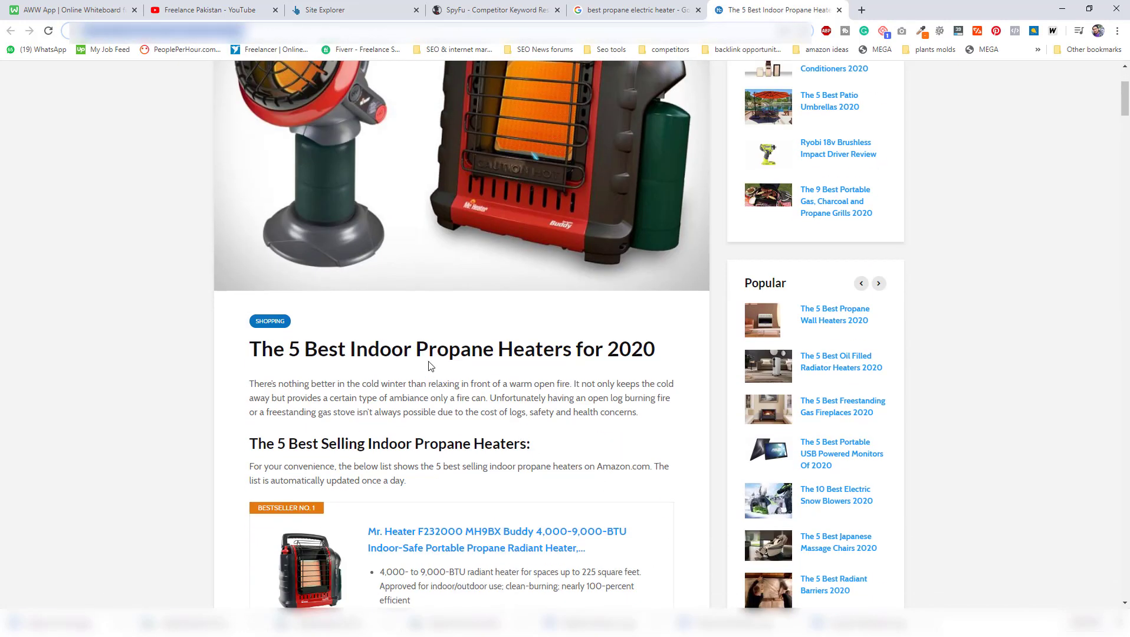
click(367, 9)
triple_click(88, 98)
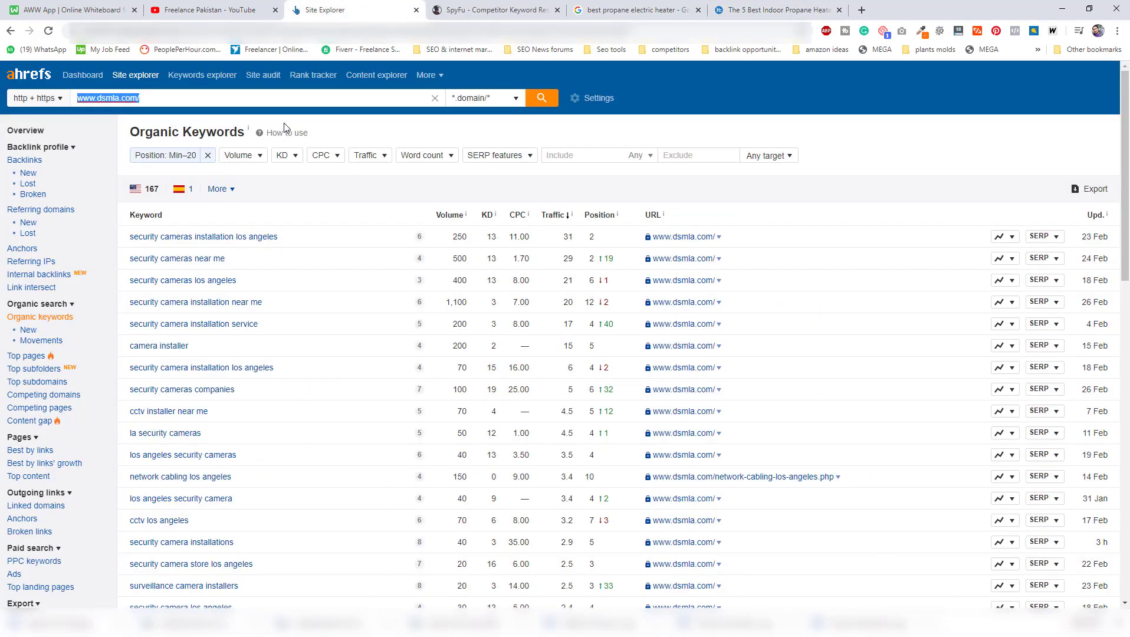
text(https://www.houseandtech.com/indoor-propane-heaters/)
click(494, 101)
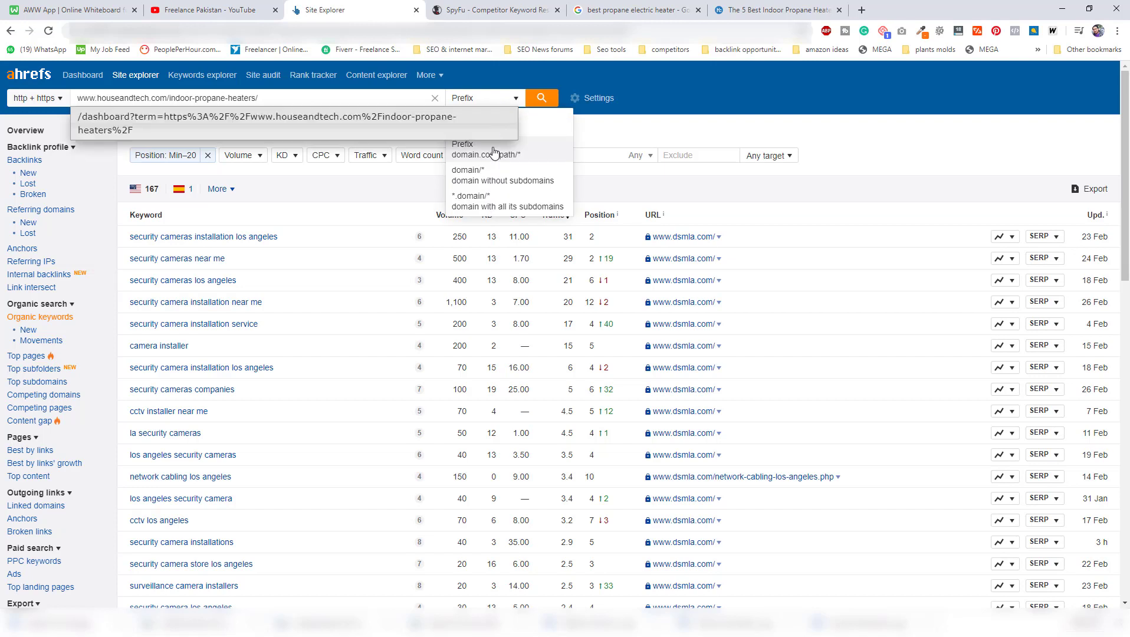
click(521, 112)
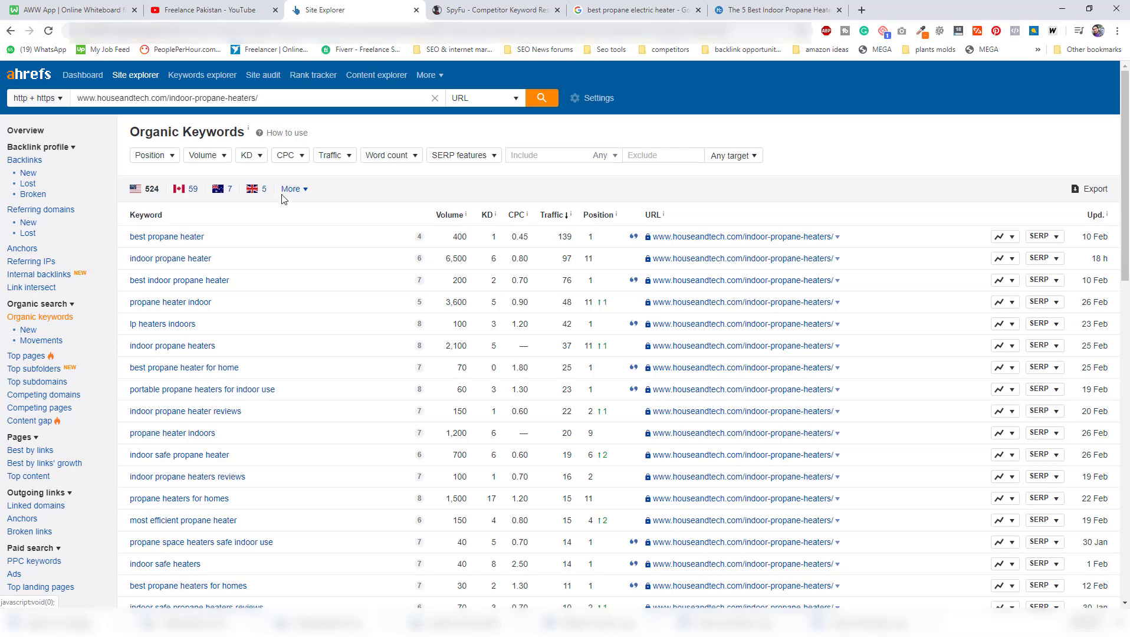
Compare the heading of the House and Tech article with the organic keywords reported for its URL.
click(774, 10)
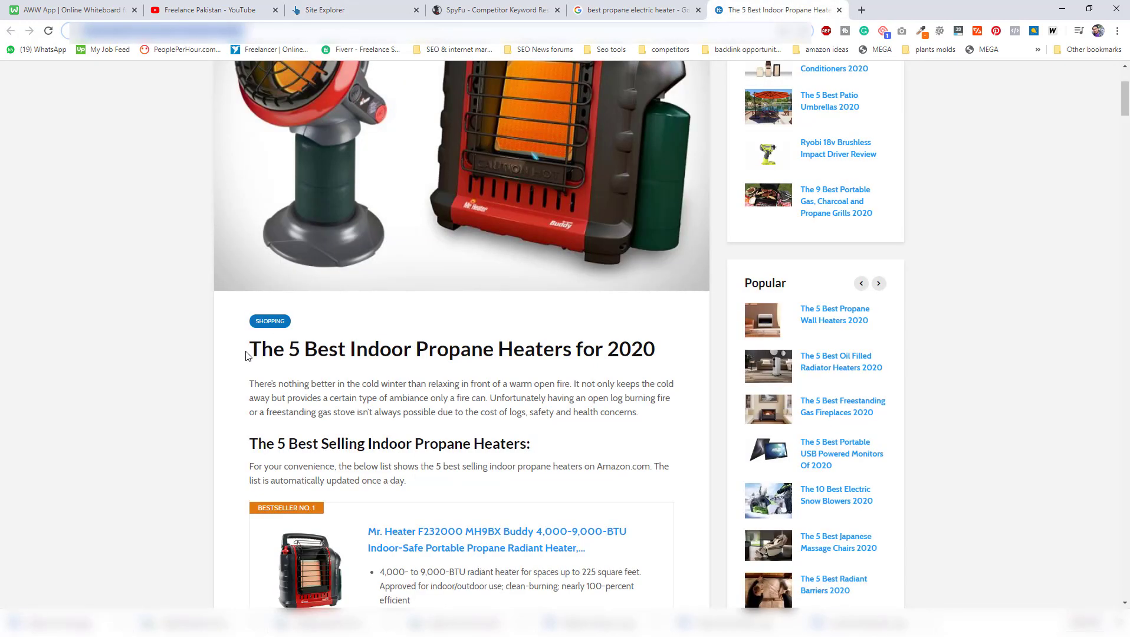
drag(248, 350, 618, 347)
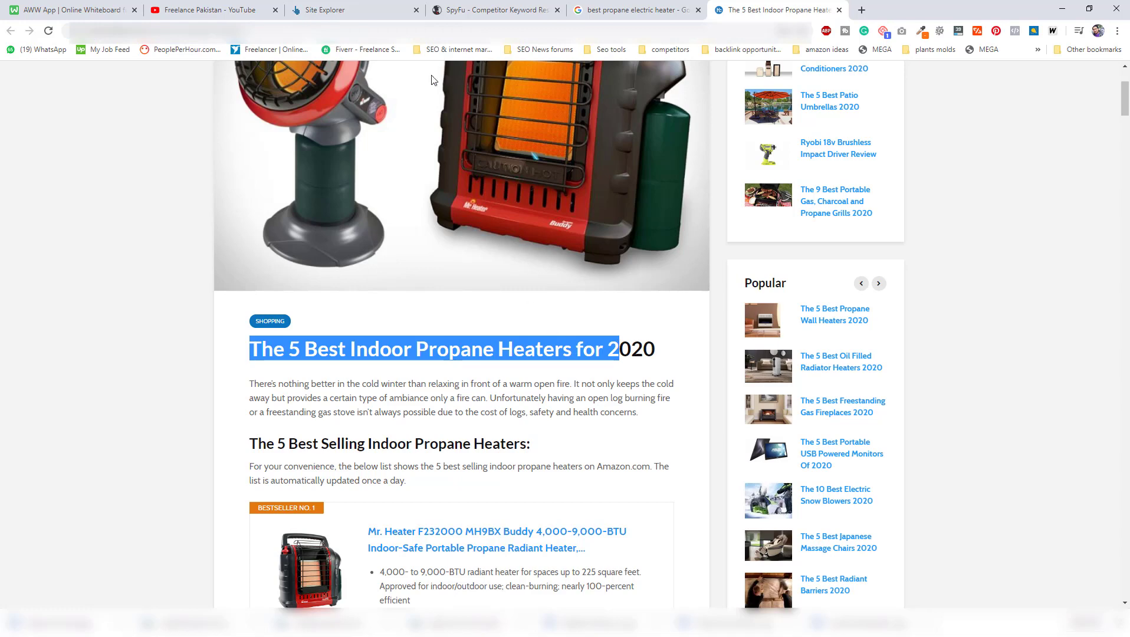
click(384, 8)
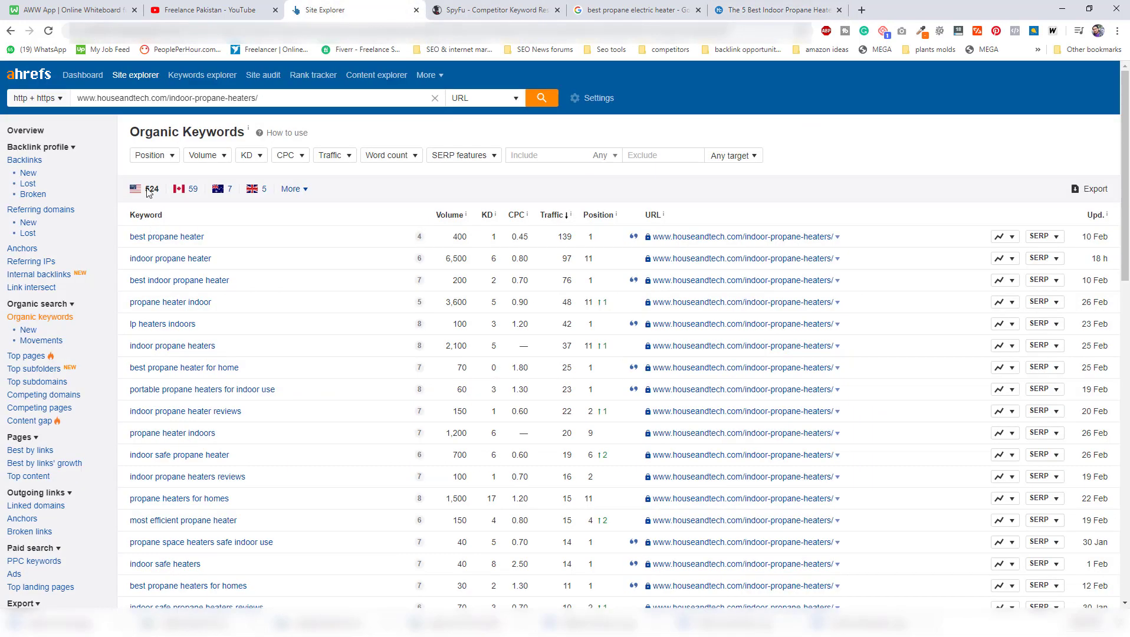
click(731, 10)
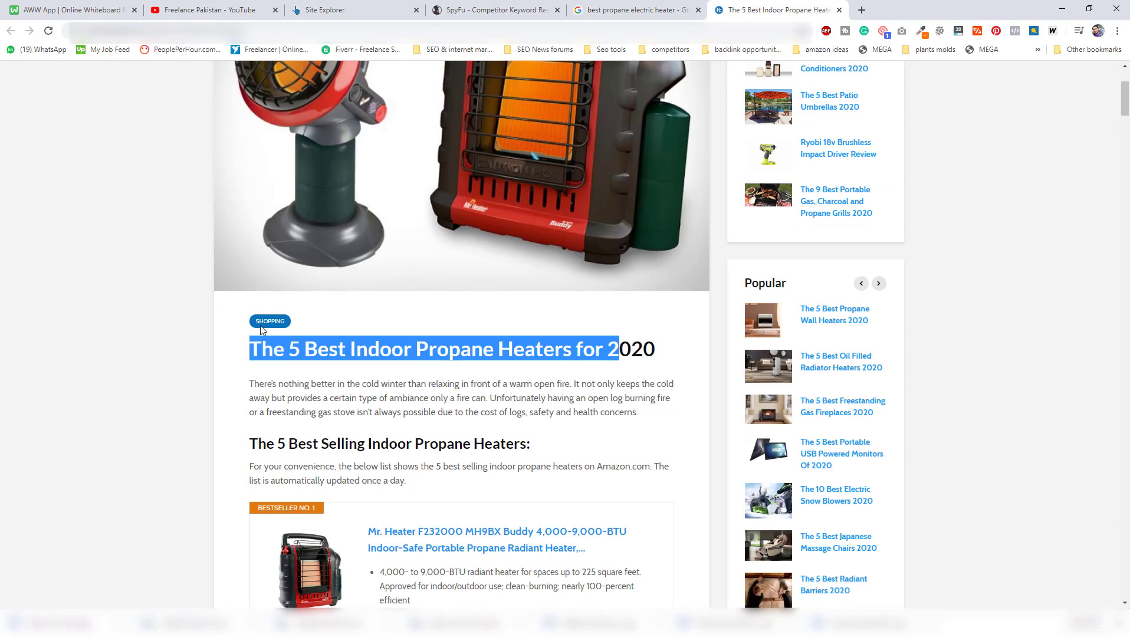
click(315, 9)
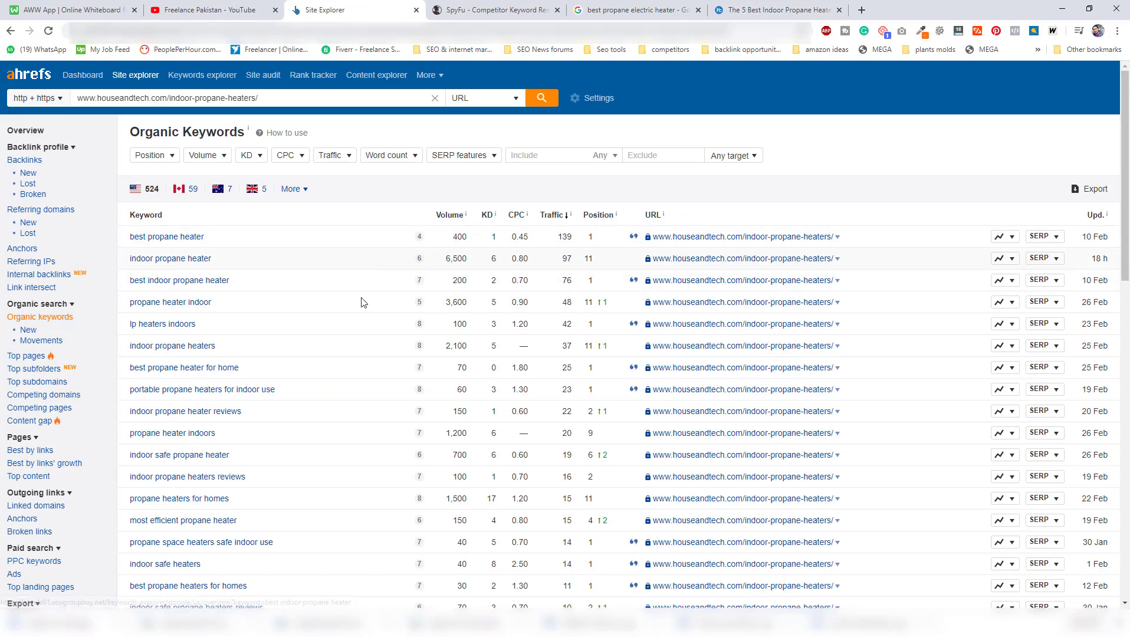
Sort the article's organic keywords by position and review the top-ranking ones.
scroll(289, 410, down, 1)
scroll(289, 410, down, 12)
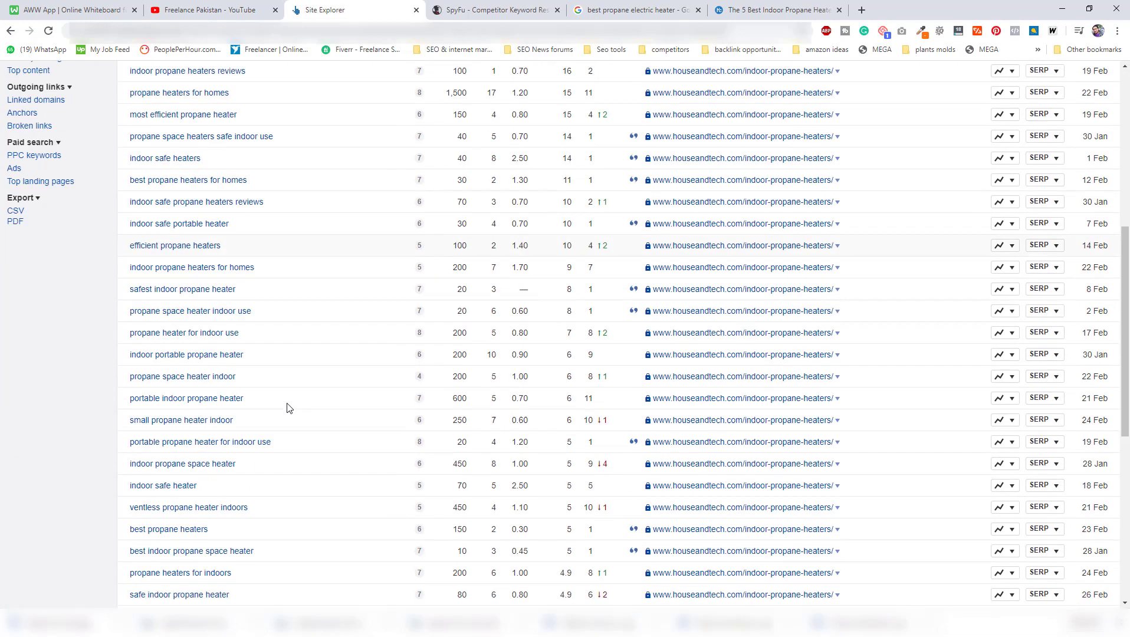
scroll(279, 394, up, 13)
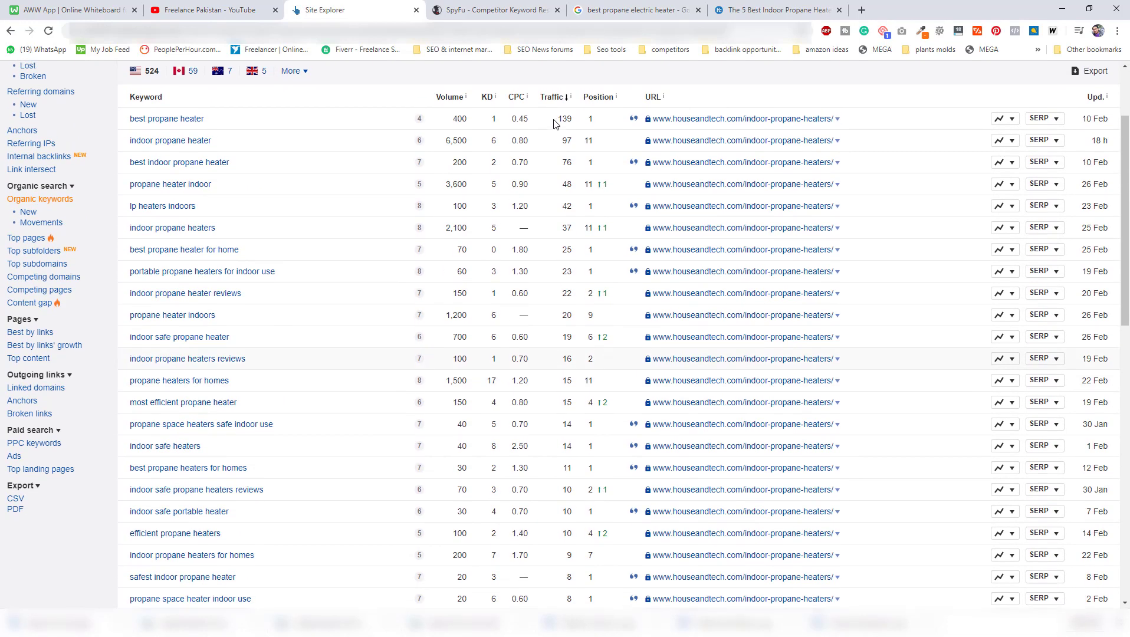
click(594, 102)
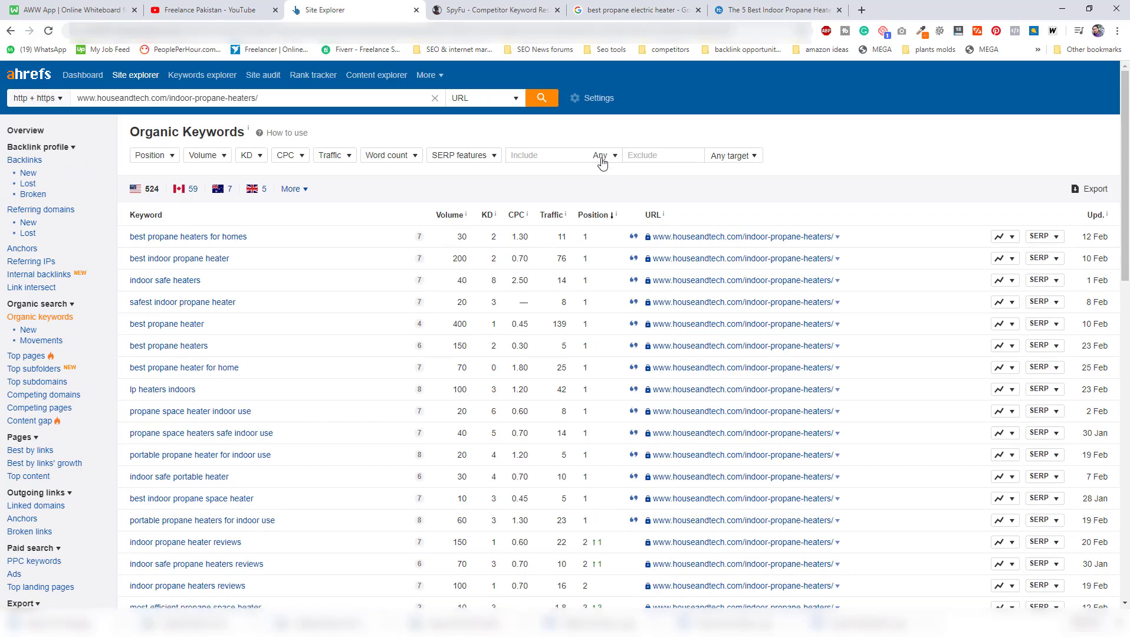
scroll(602, 185, down, 2)
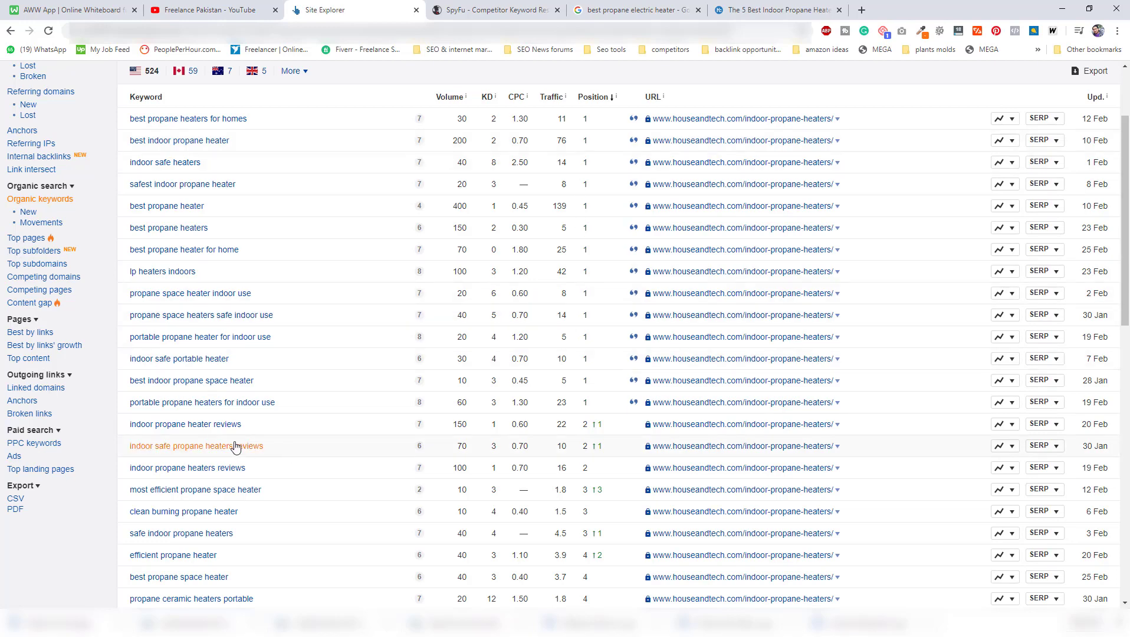
scroll(231, 446, down, 4)
scroll(232, 447, up, 5)
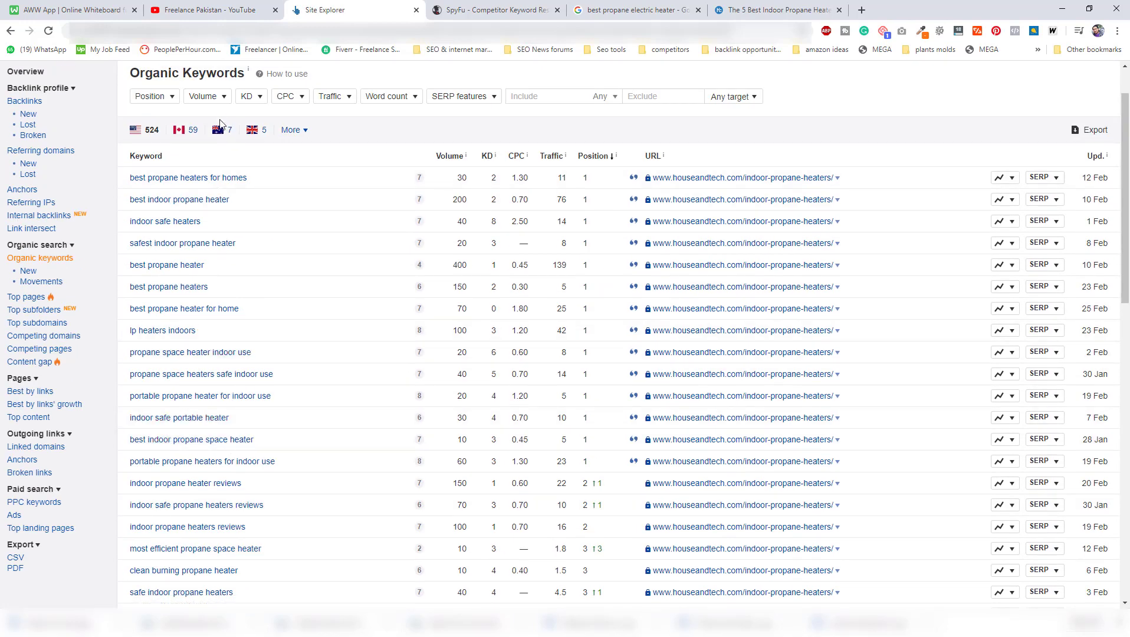
Filter the organic keywords to a maximum search volume of 720.
click(218, 101)
click(234, 123)
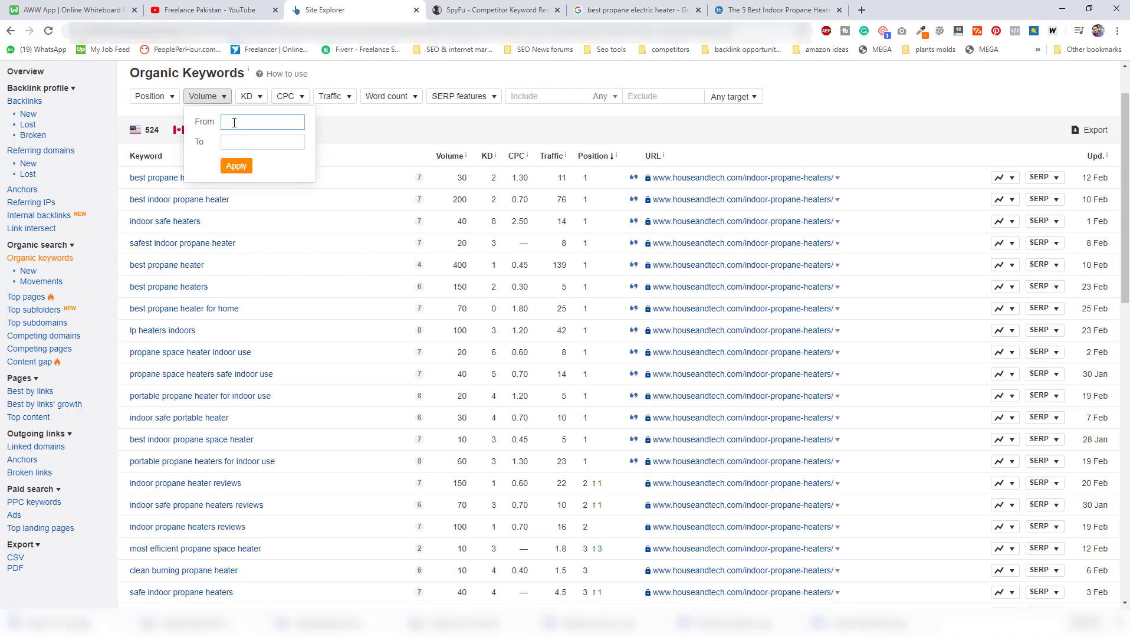
click(275, 141)
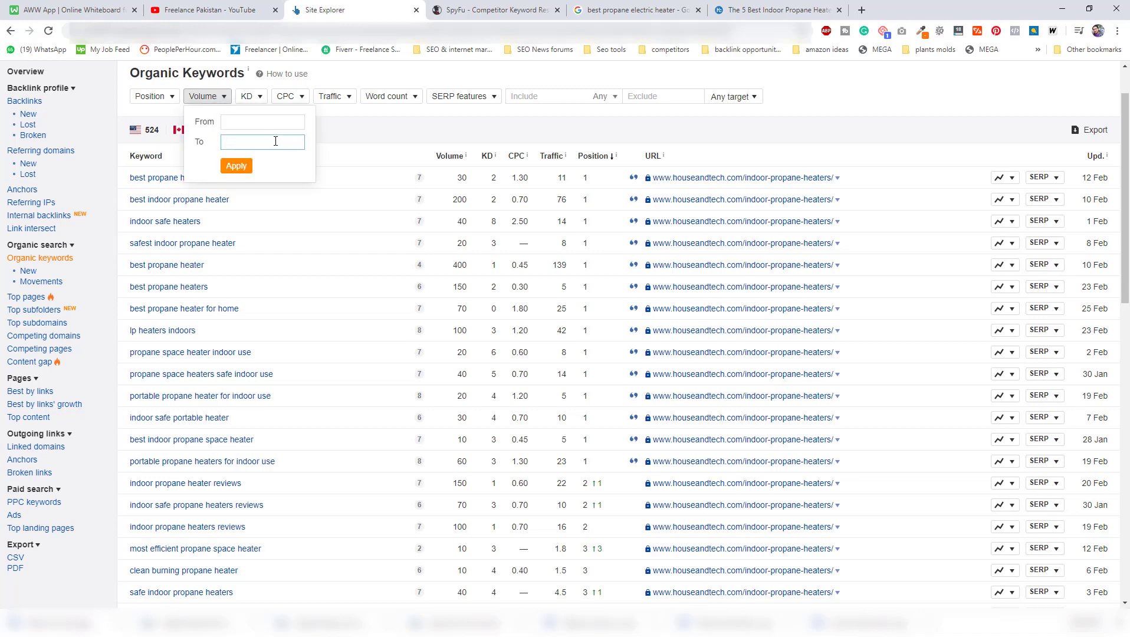
text(20)
click(239, 168)
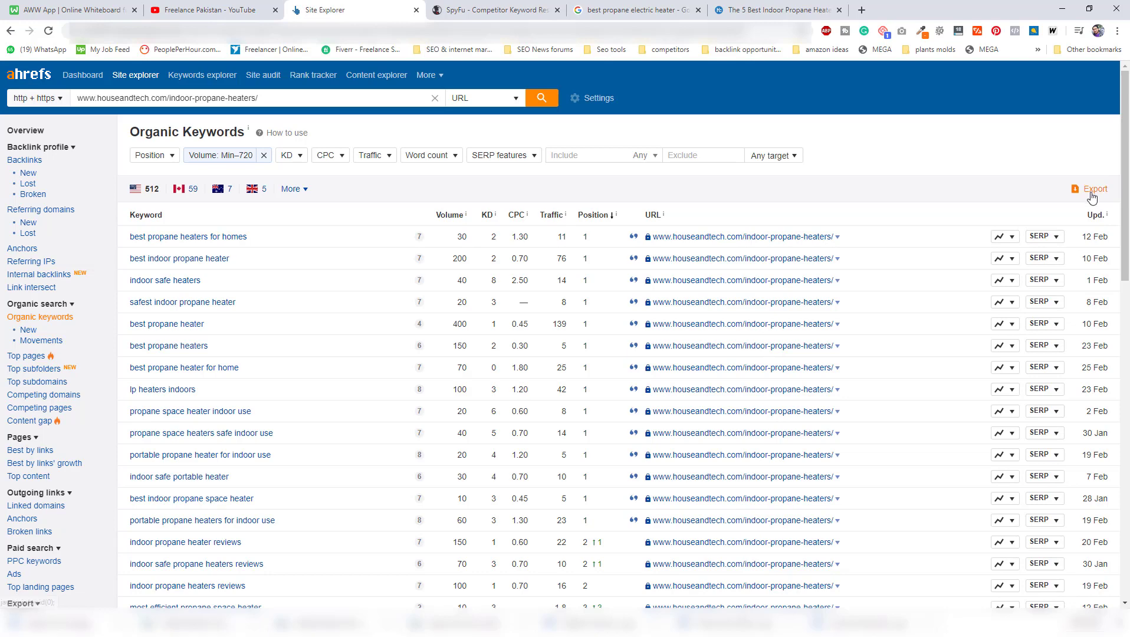
Run a full export of the filtered organic keywords to CSV for Microsoft Excel (UTF-16) and save the file under its suggested name.
scroll(194, 293, down, 1)
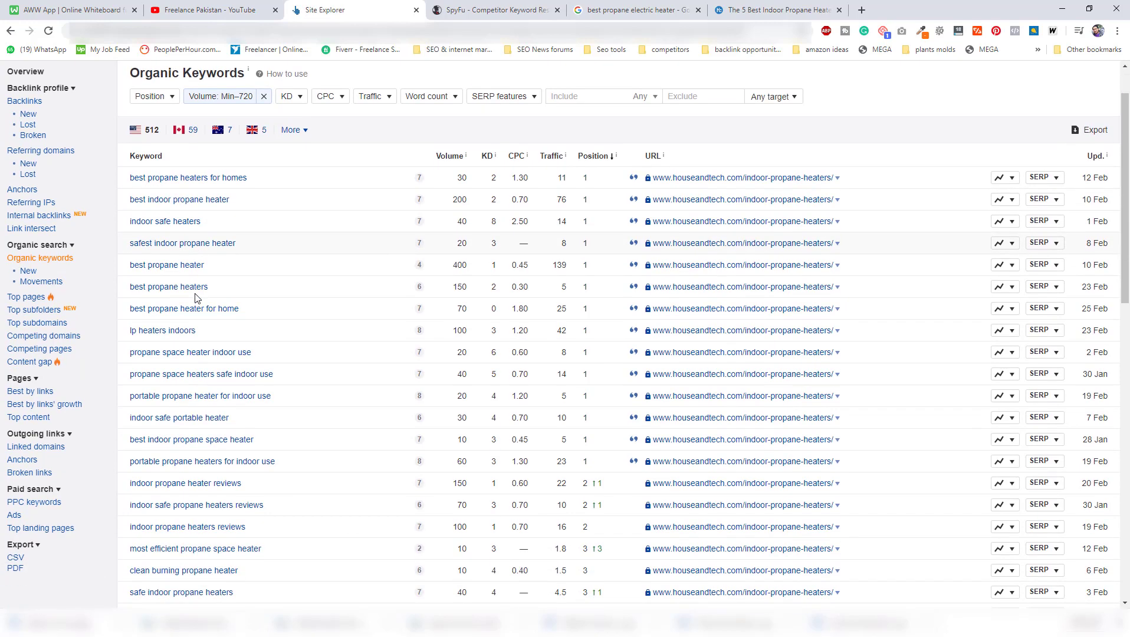
click(1091, 135)
click(546, 304)
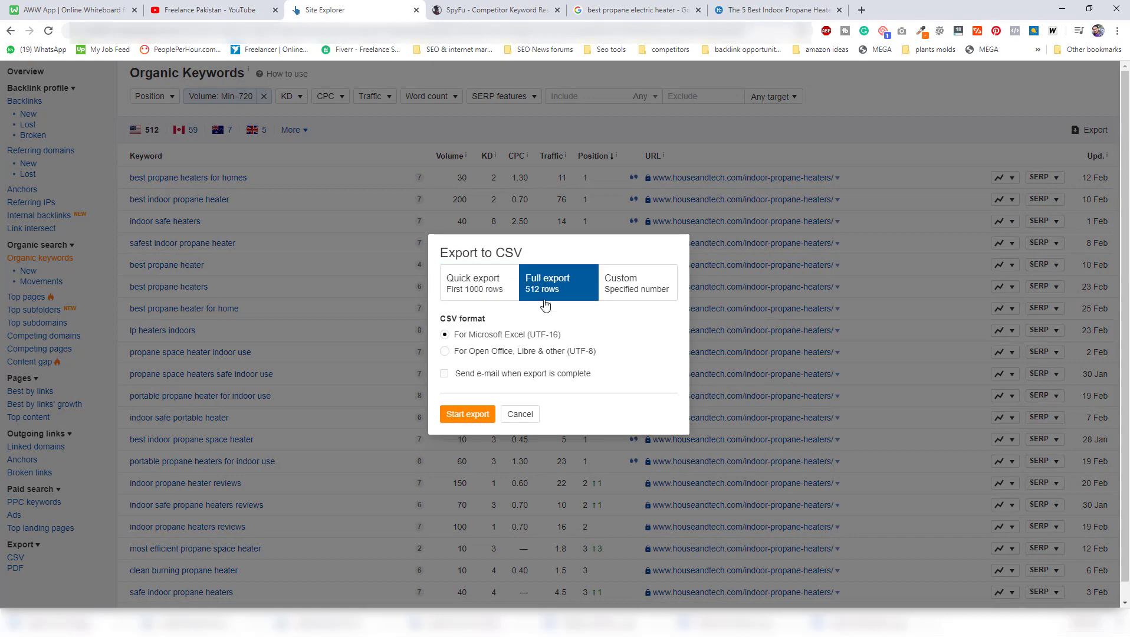
click(467, 413)
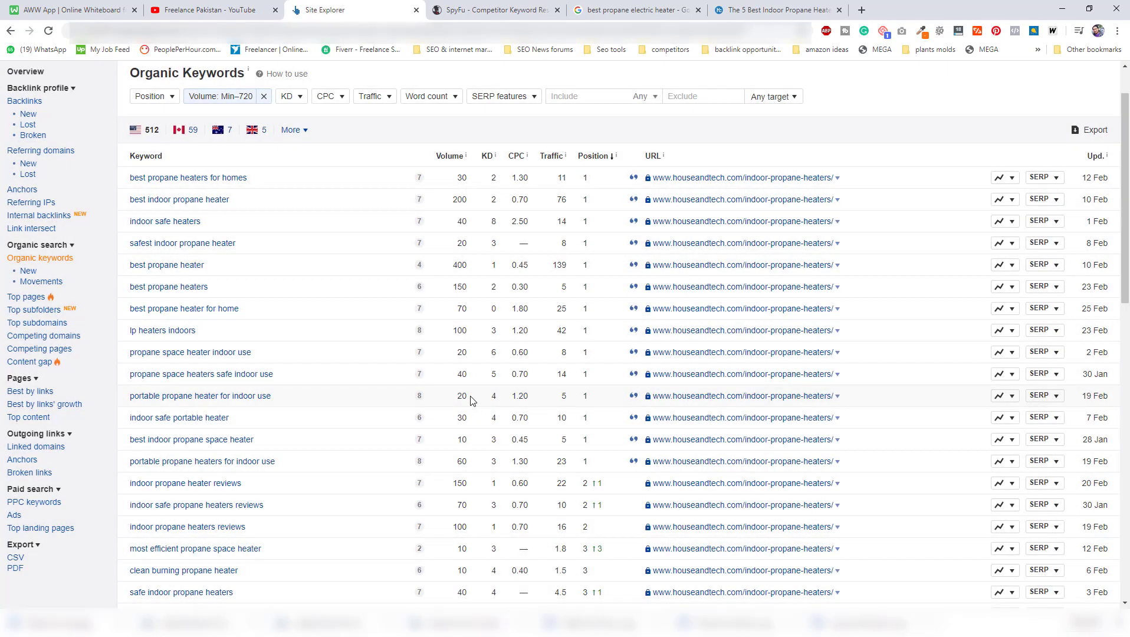
scroll(470, 349, up, 1)
scroll(470, 354, down, 1)
scroll(854, 344, up, 1)
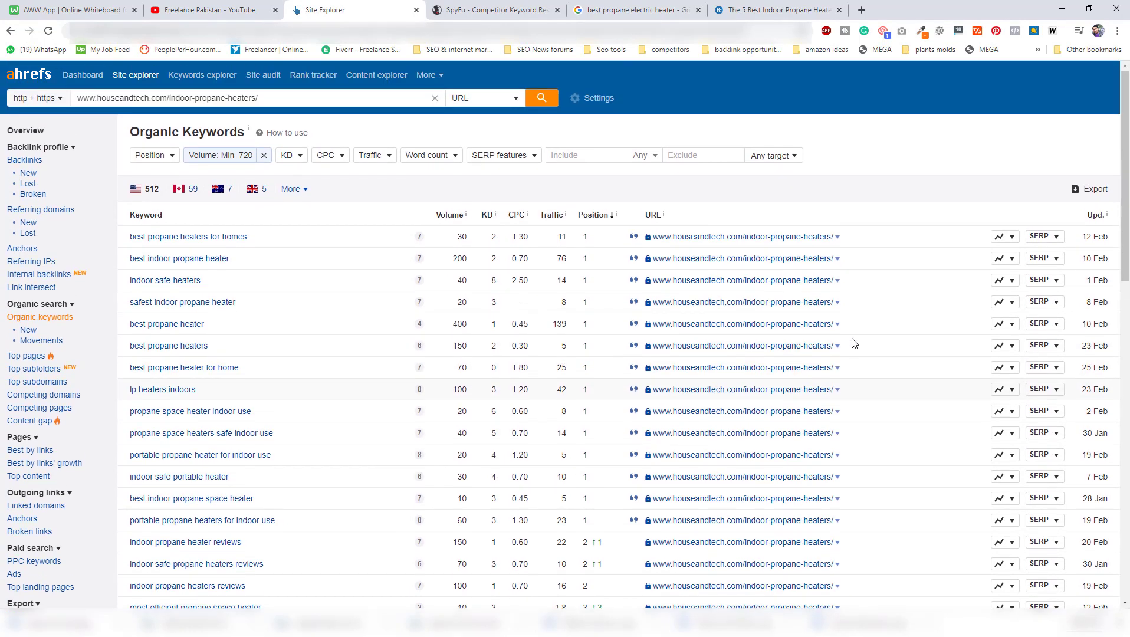
click(903, 160)
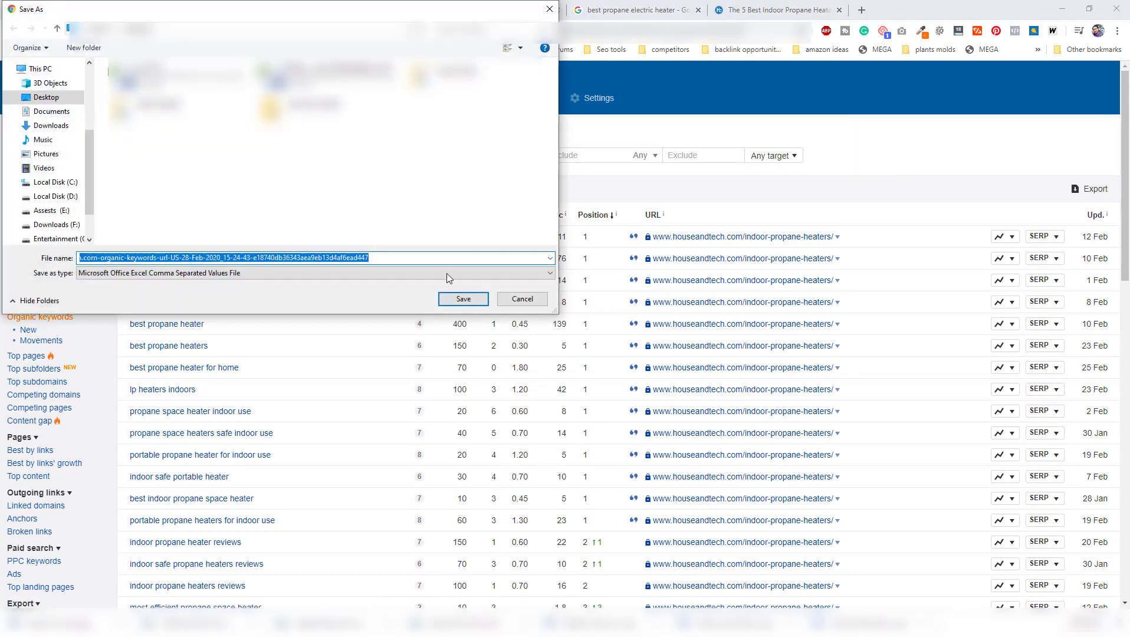
click(461, 302)
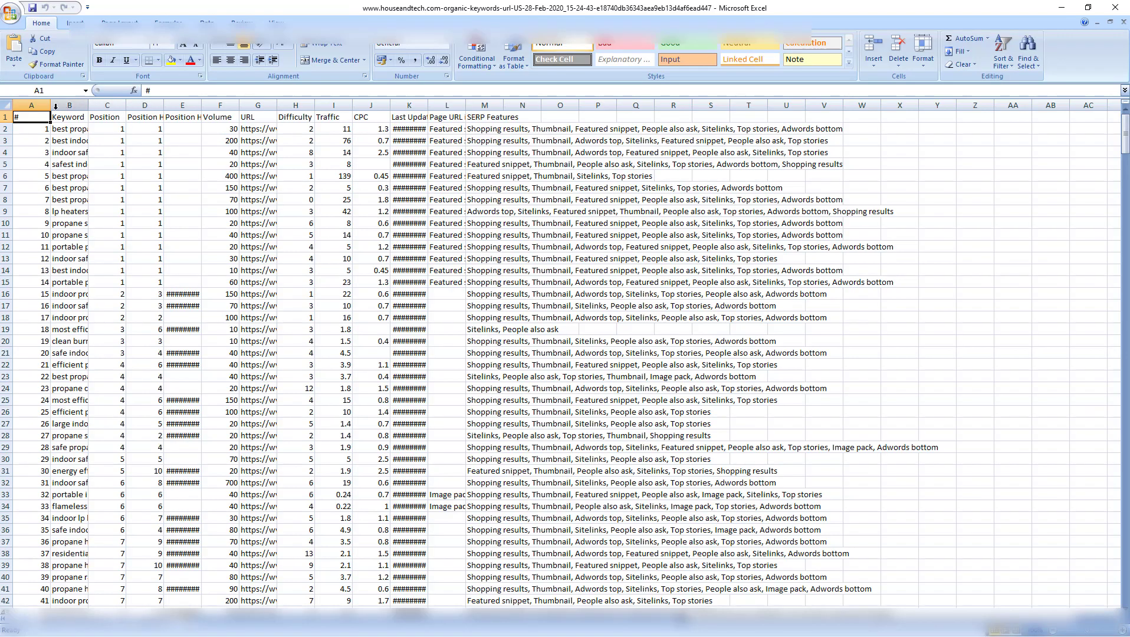
Widen the Keyword column of the exported sheet in Excel, then select keywords B2:B26 and review the rows below.
drag(88, 105, 326, 115)
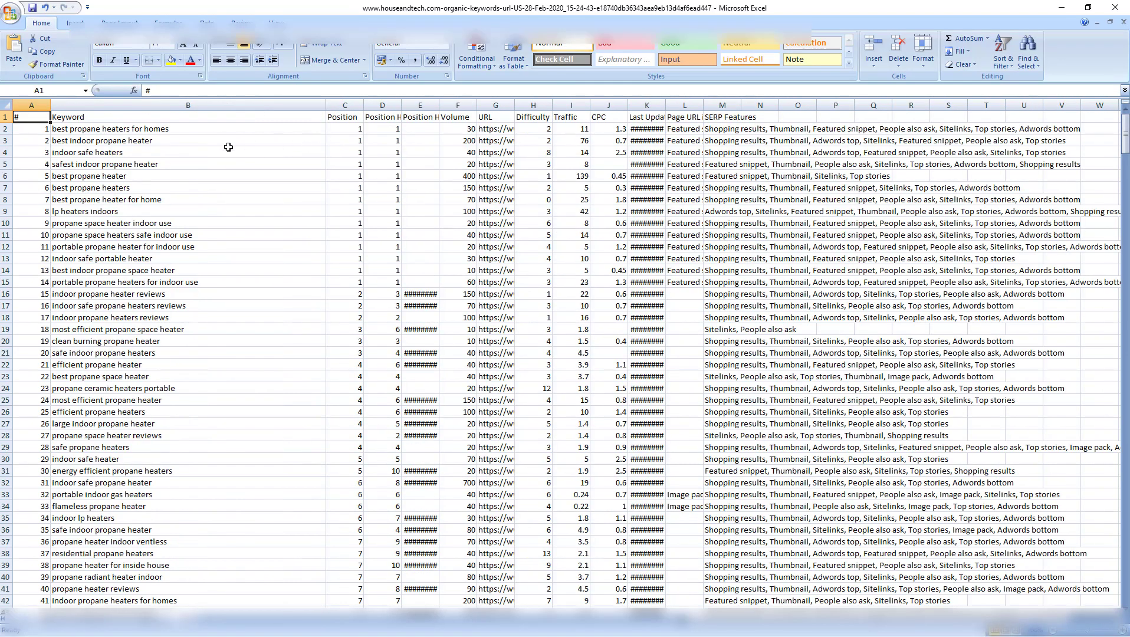
click(178, 128)
drag(177, 127, 150, 415)
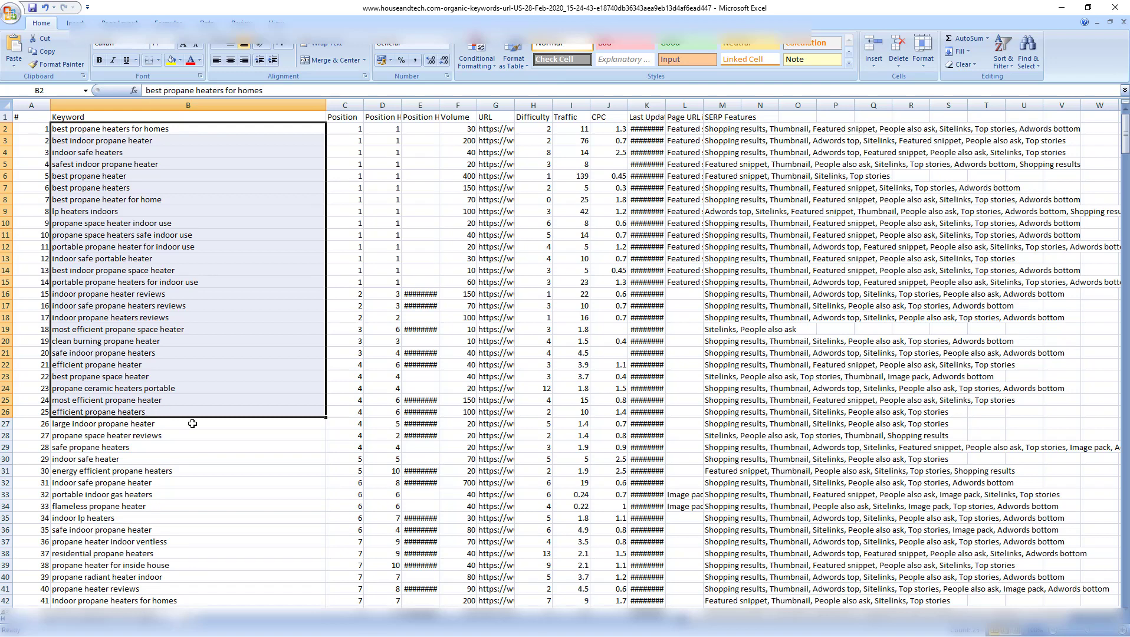
scroll(311, 433, down, 3)
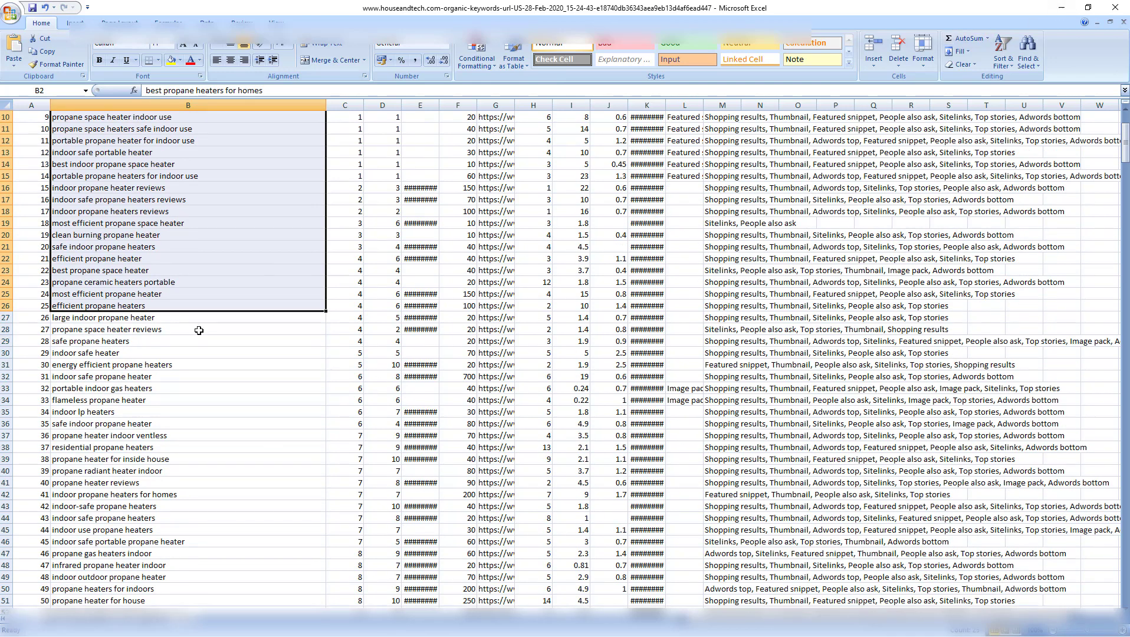
scroll(157, 401, down, 10)
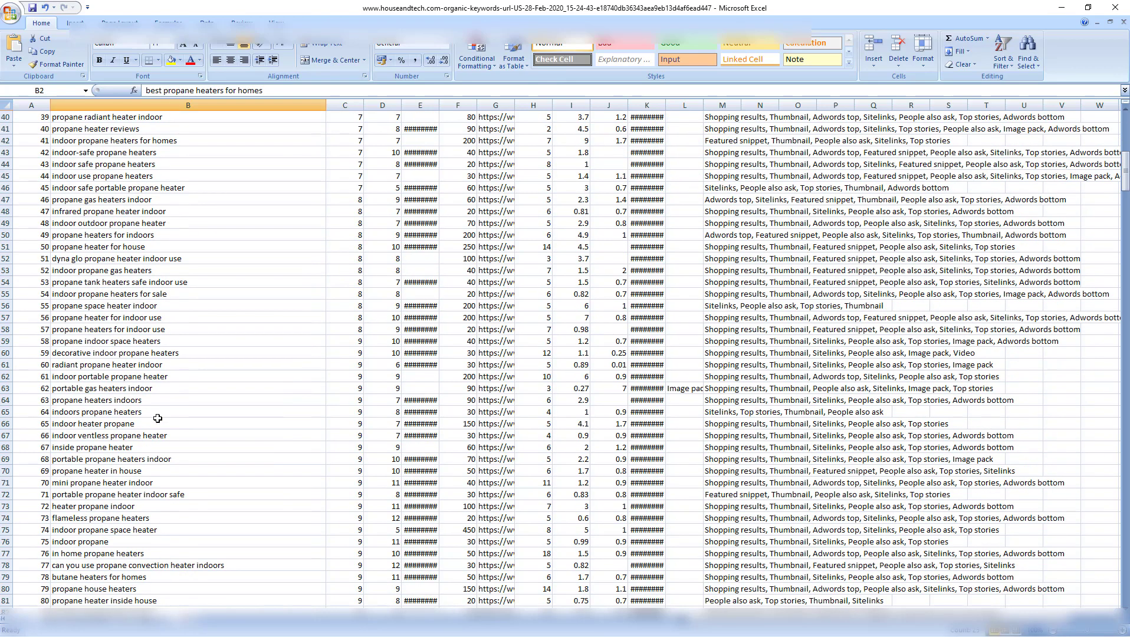
scroll(157, 421, up, 5)
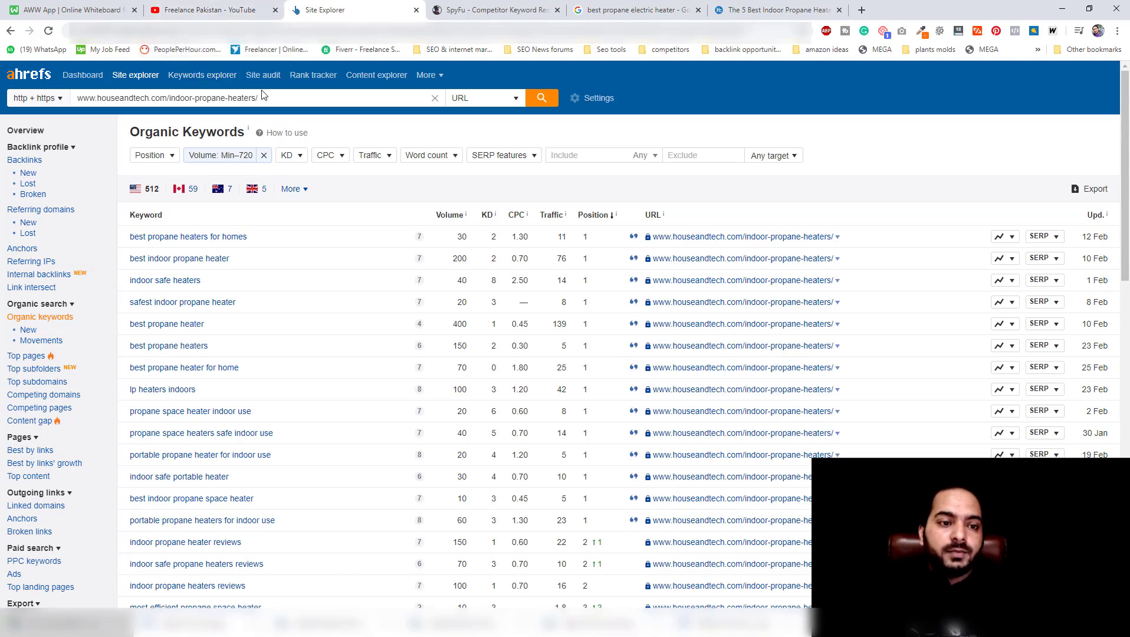
triple_click(278, 102)
key(ctrl+c)
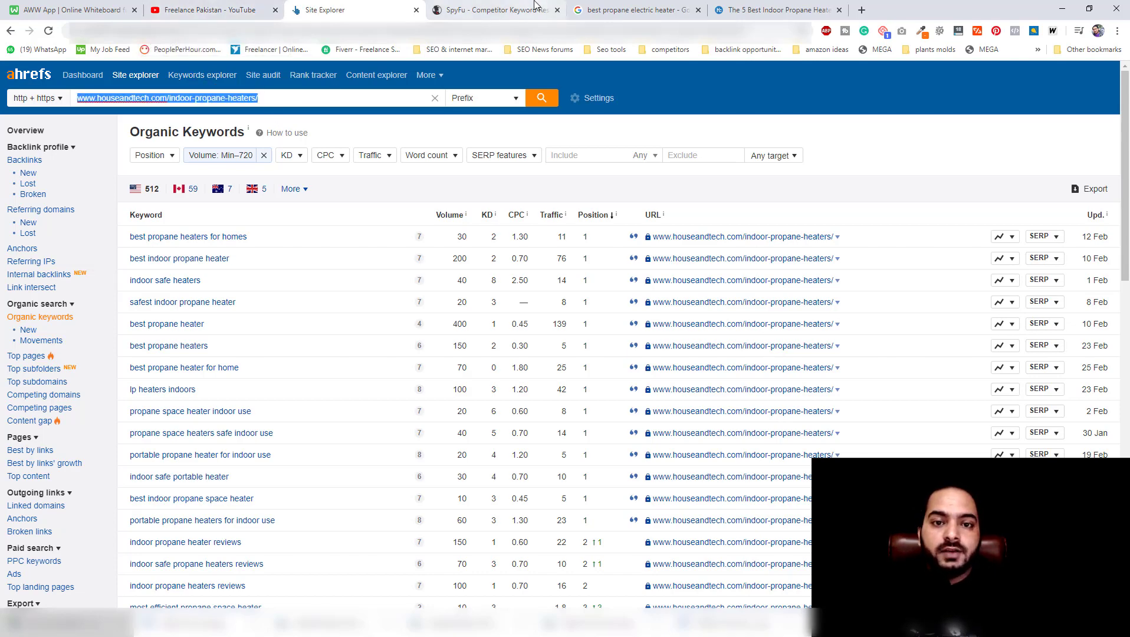
click(489, 10)
click(508, 227)
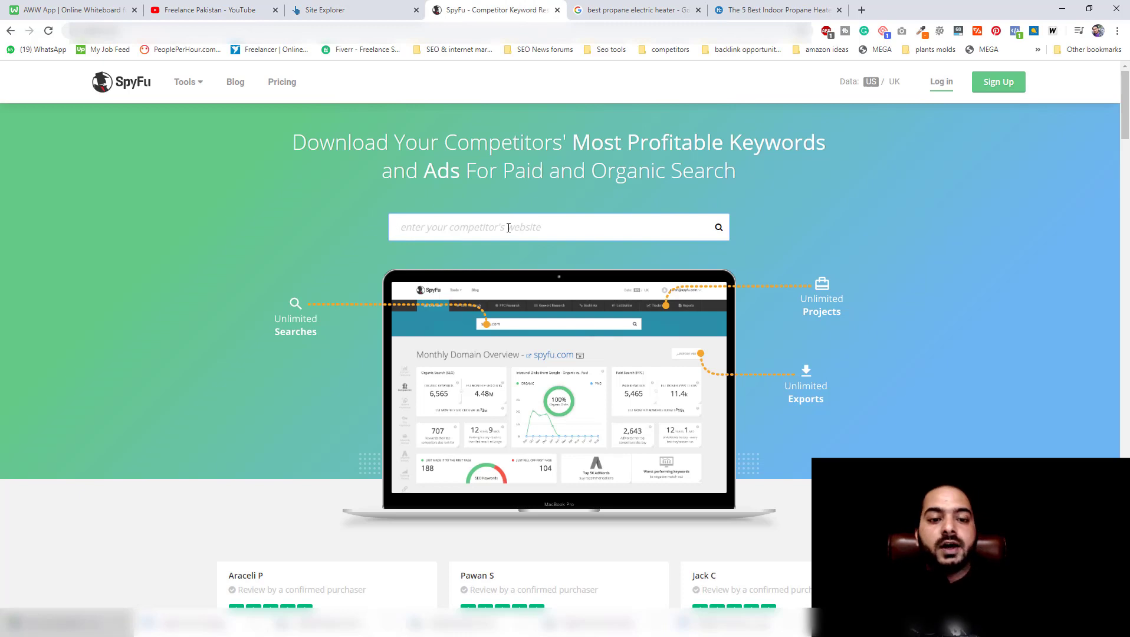
key(ctrl+v)
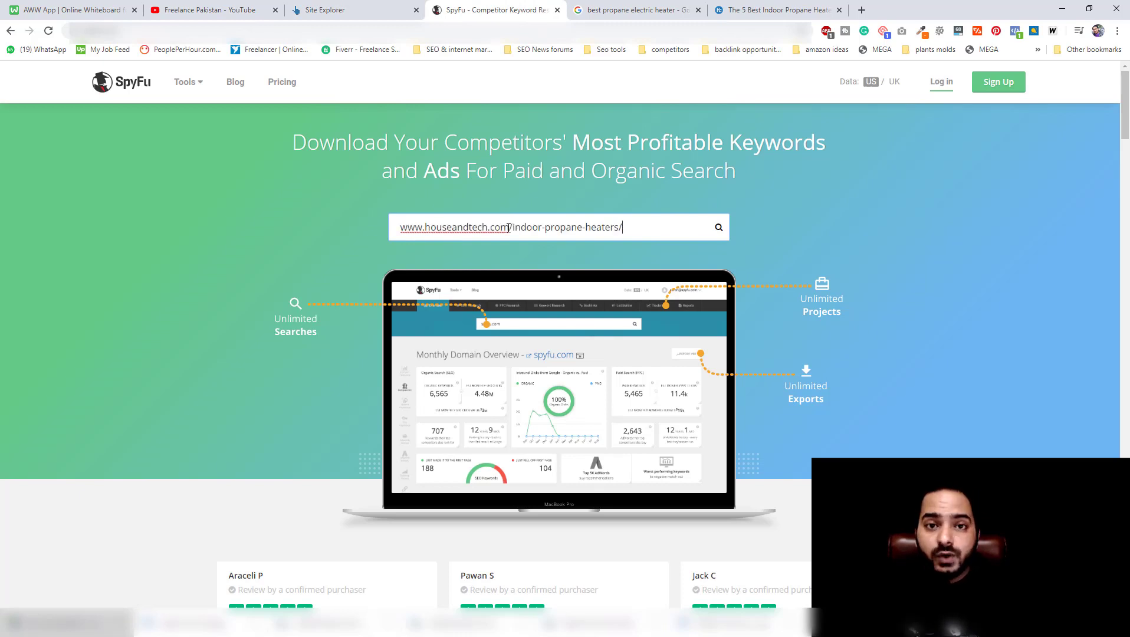
key(Return)
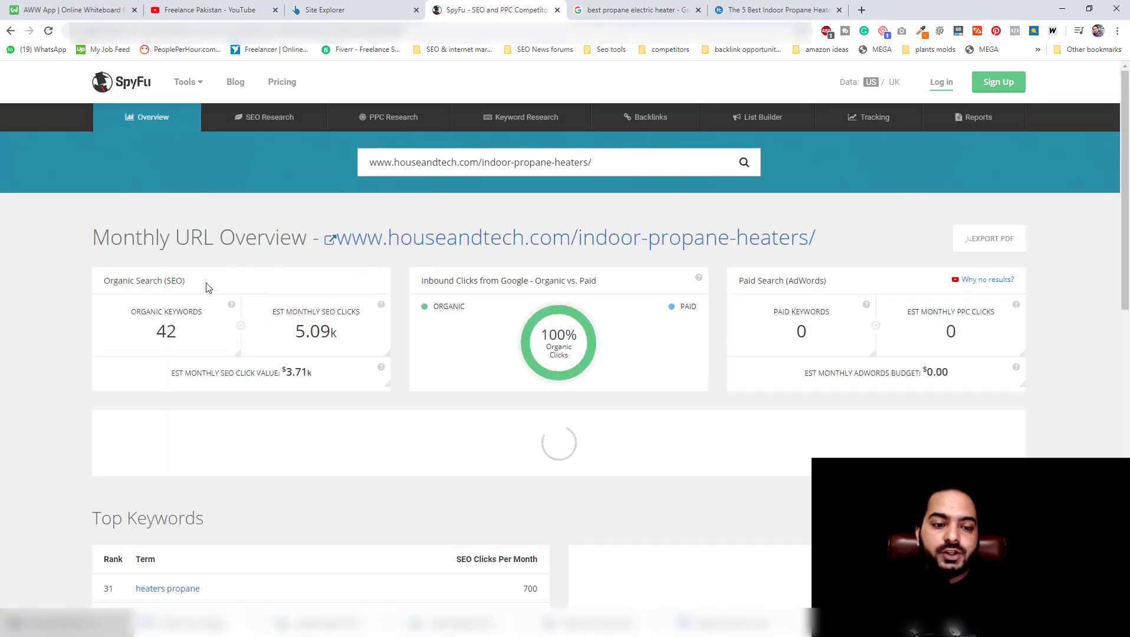
Open the URL's full organic keyword list from the SpyFu overview and review the keywords and their metrics.
scroll(227, 439, down, 3)
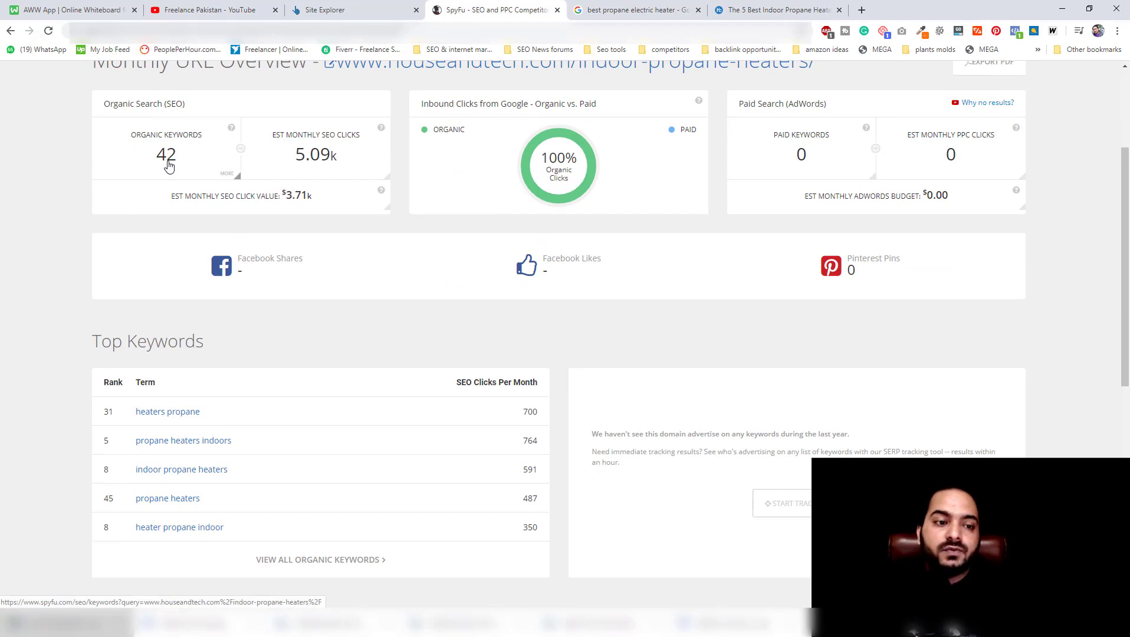
click(168, 166)
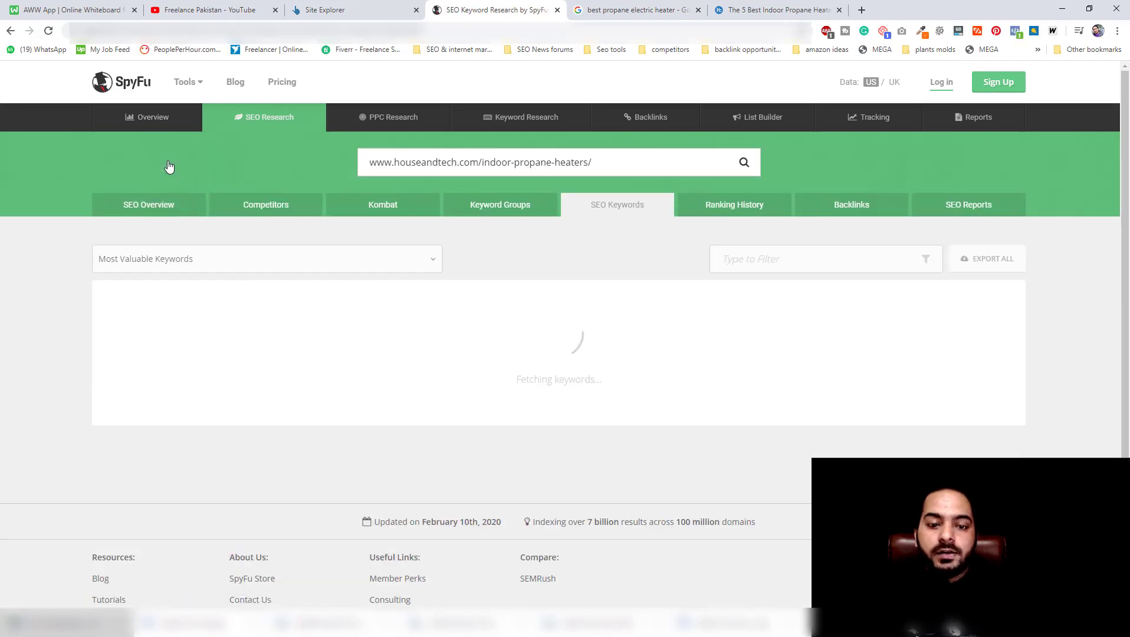
scroll(115, 260, down, 4)
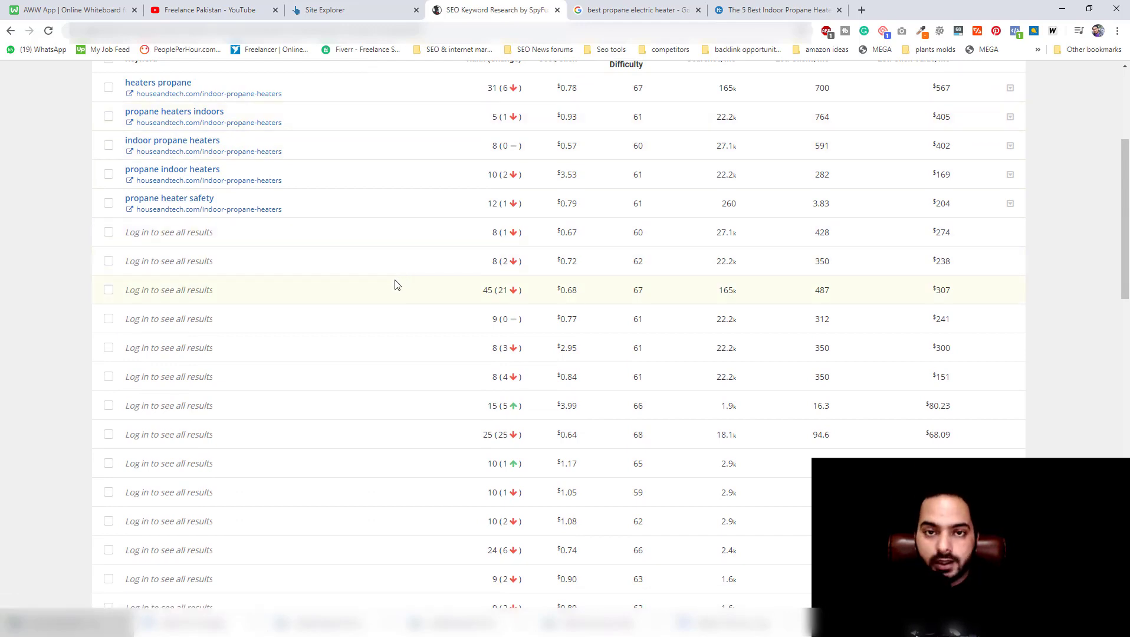
scroll(393, 284, down, 3)
scroll(385, 280, up, 4)
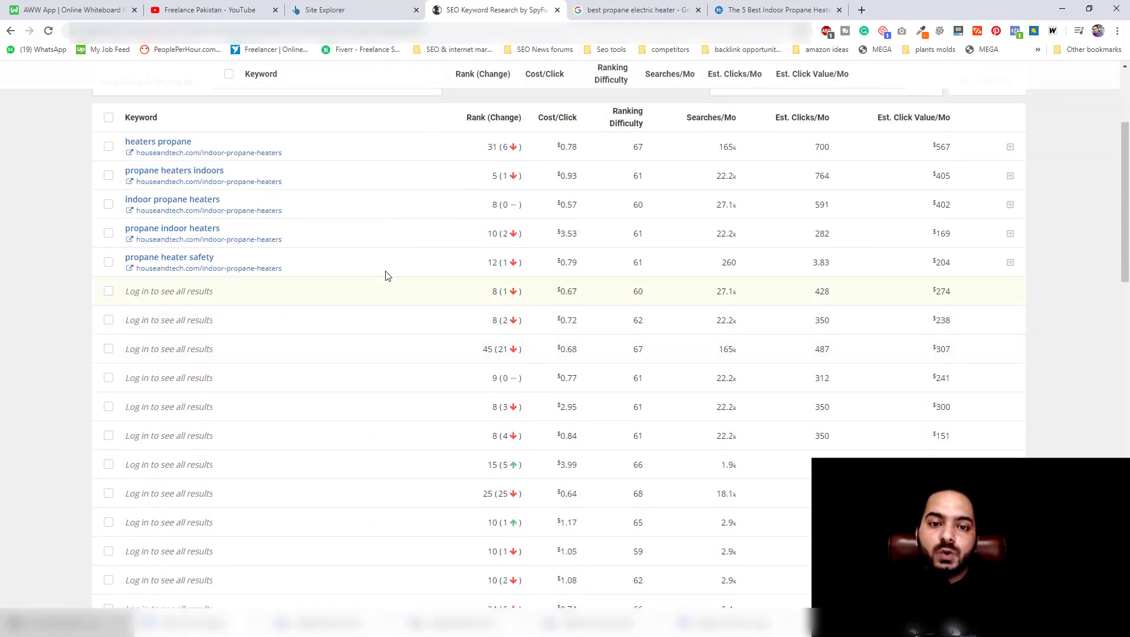
scroll(387, 276, up, 3)
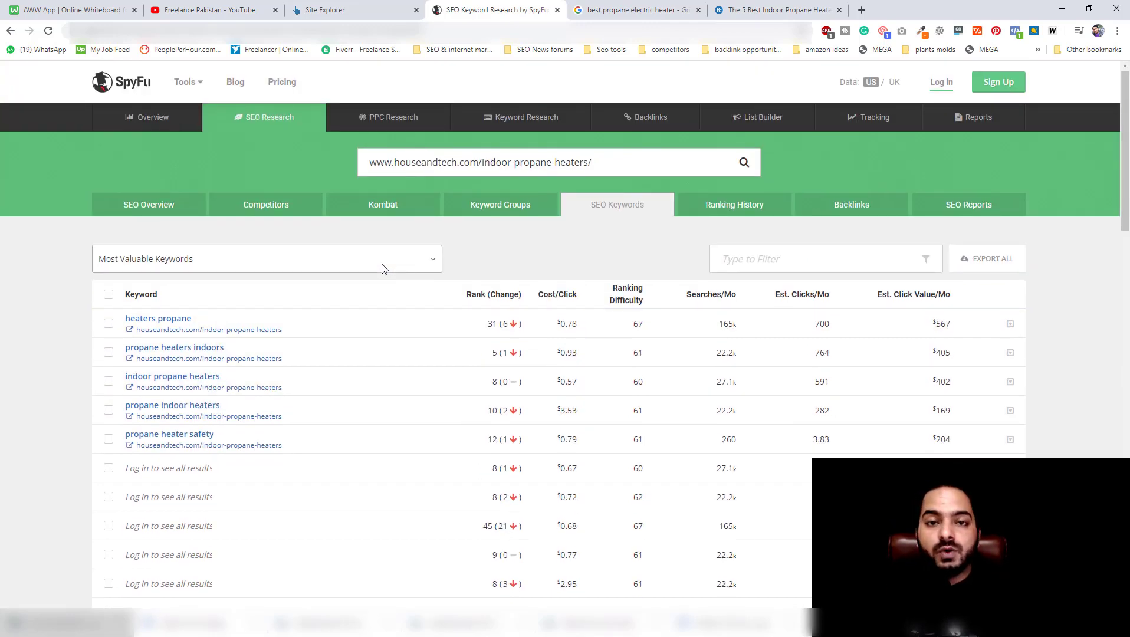
Switch back to the Ahrefs Site Explorer organic keywords report.
click(314, 7)
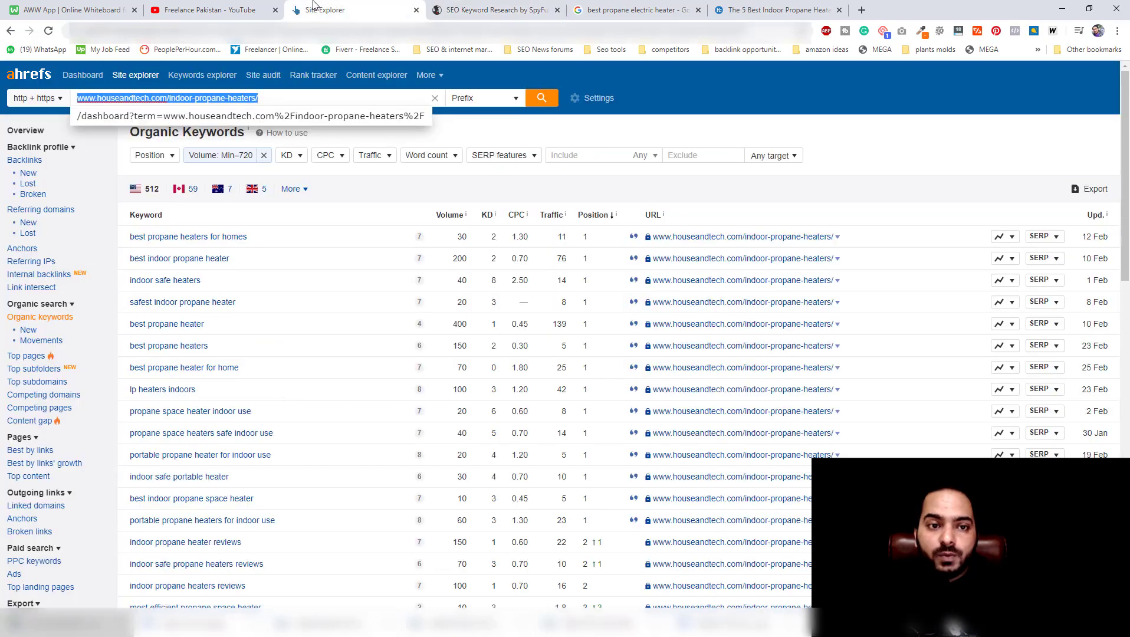